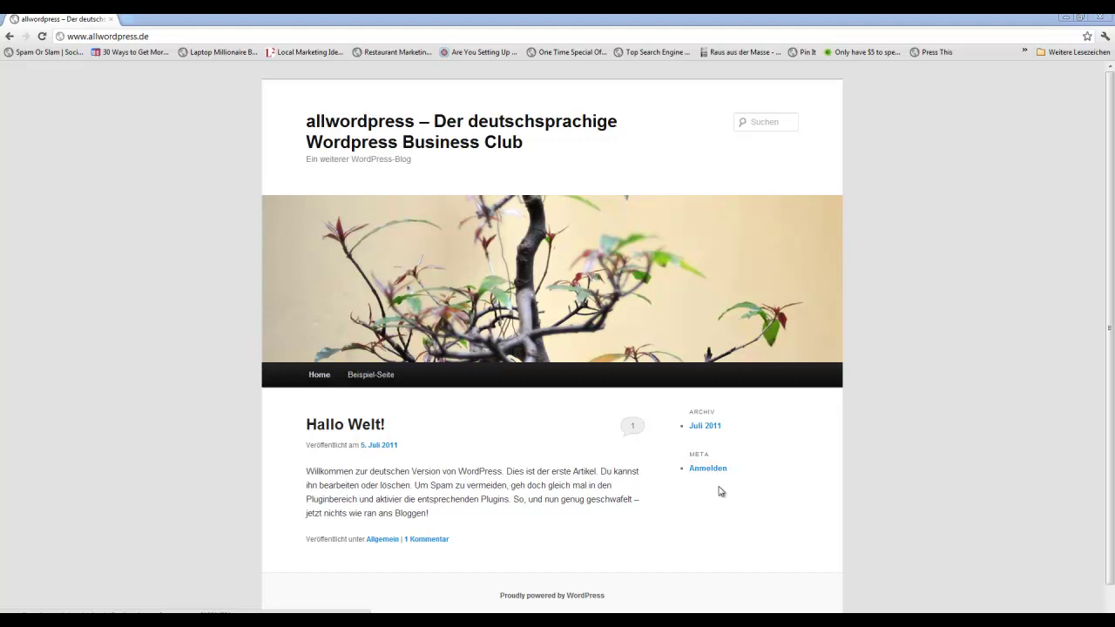
Log in to the WordPress admin area of allwordpress.de as admin with the prefilled credentials
{"action": "left_click", "coordinate": [718, 470]}
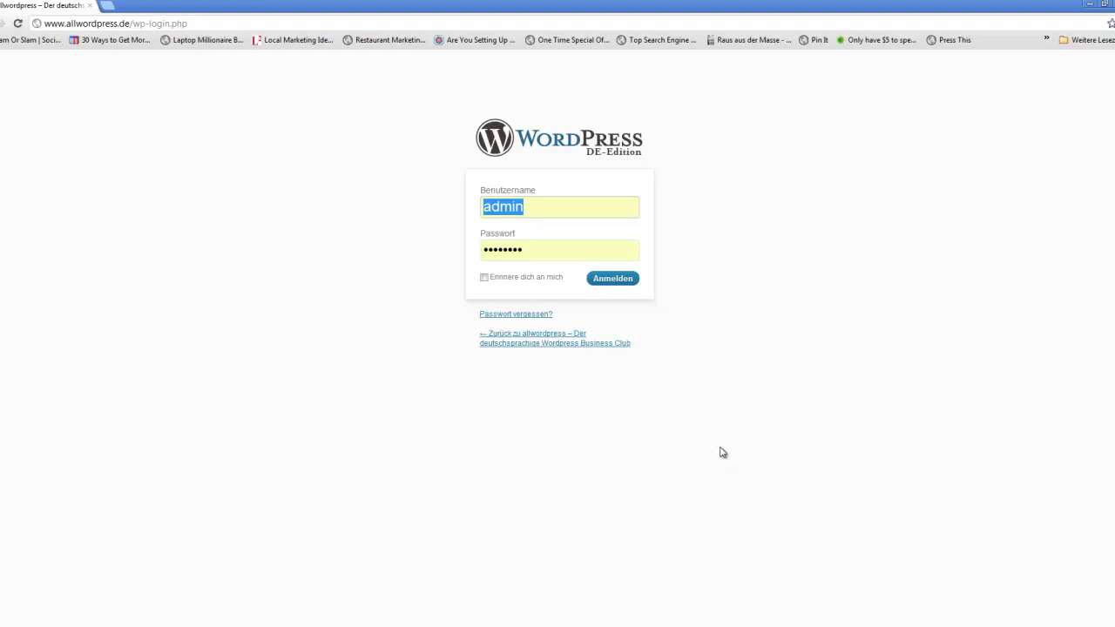
{"action": "left_click", "coordinate": [616, 290]}
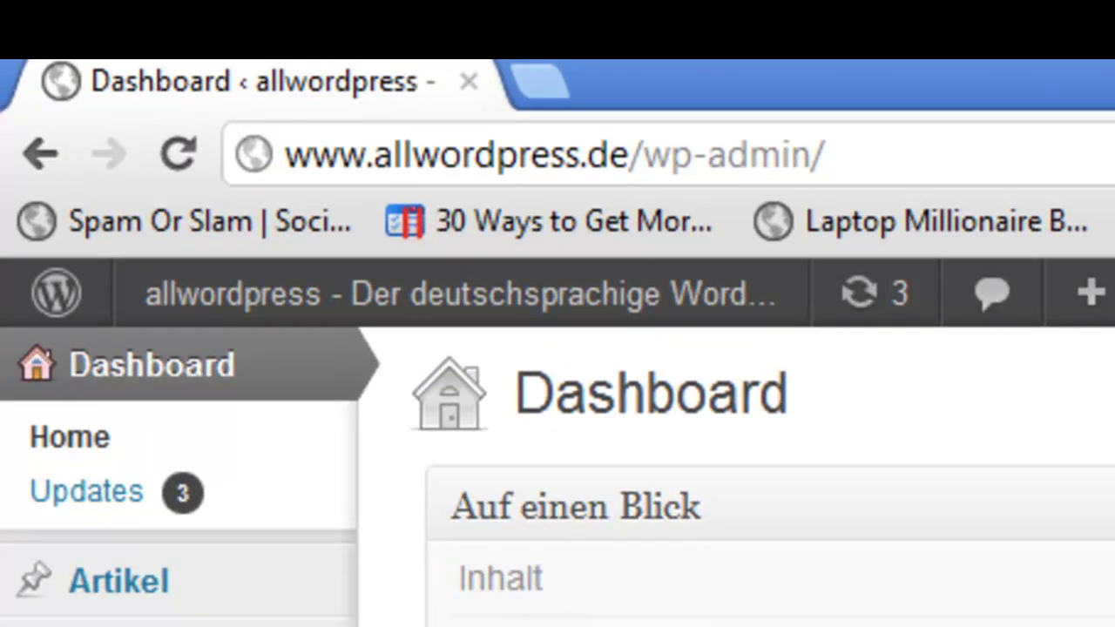
{"action": "left_click_drag", "start_coordinate": [920, 162], "coordinate": [373, 161]}
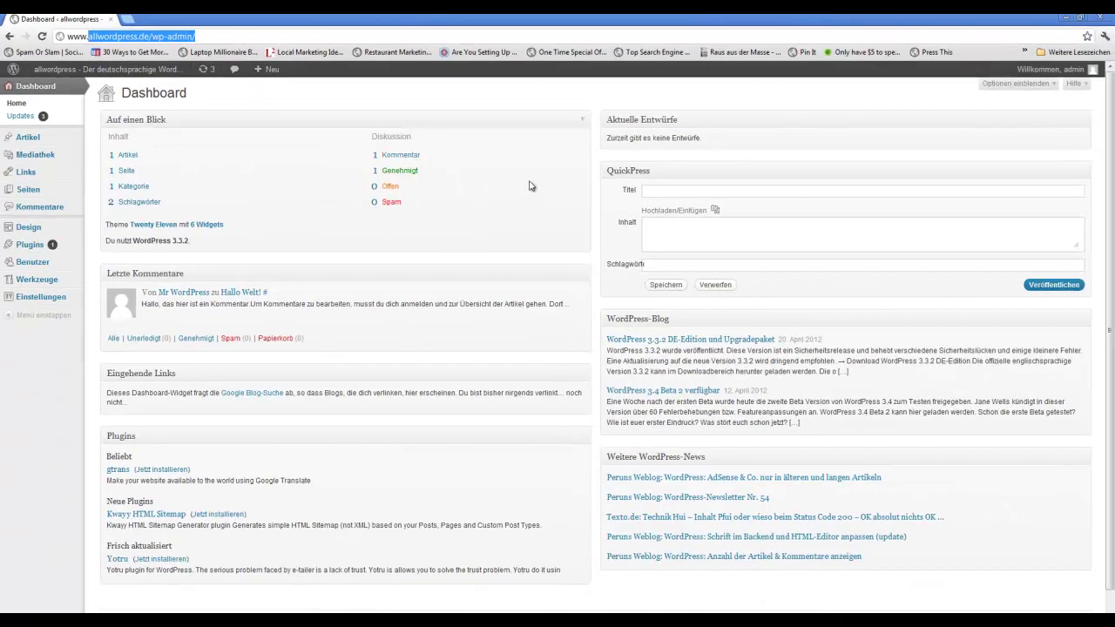
{"action": "left_click", "coordinate": [531, 186]}
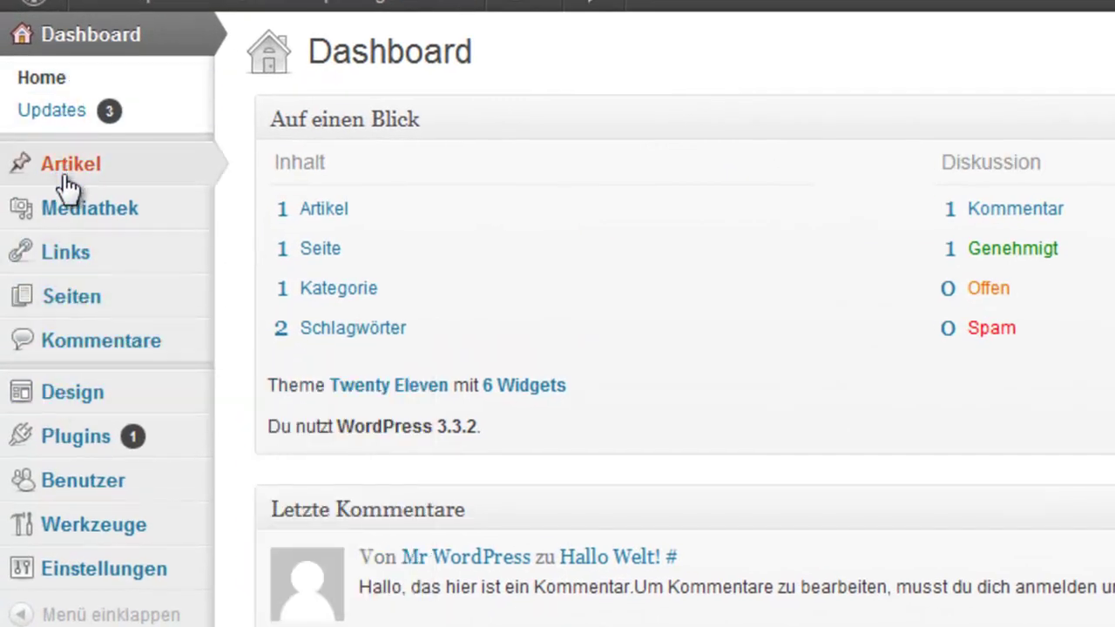
{"action": "mouse_move", "coordinate": [68, 185]}
{"action": "mouse_move", "coordinate": [68, 256]}
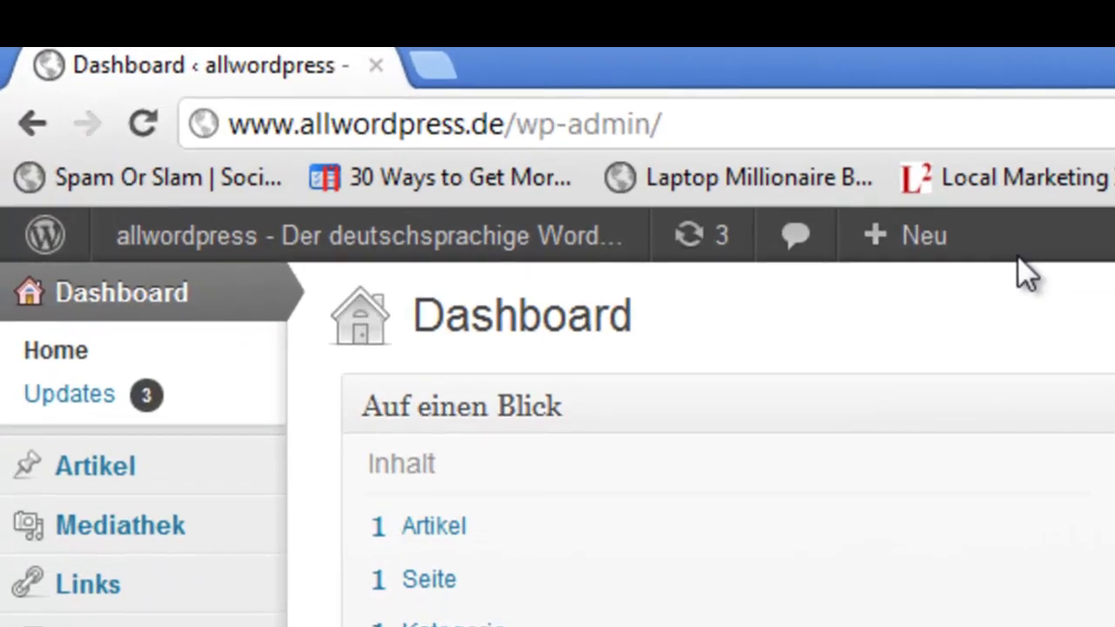
Visit the public site from the dashboard, view the "Hallo Welt!" post and return to the dashboard
{"action": "mouse_move", "coordinate": [261, 70]}
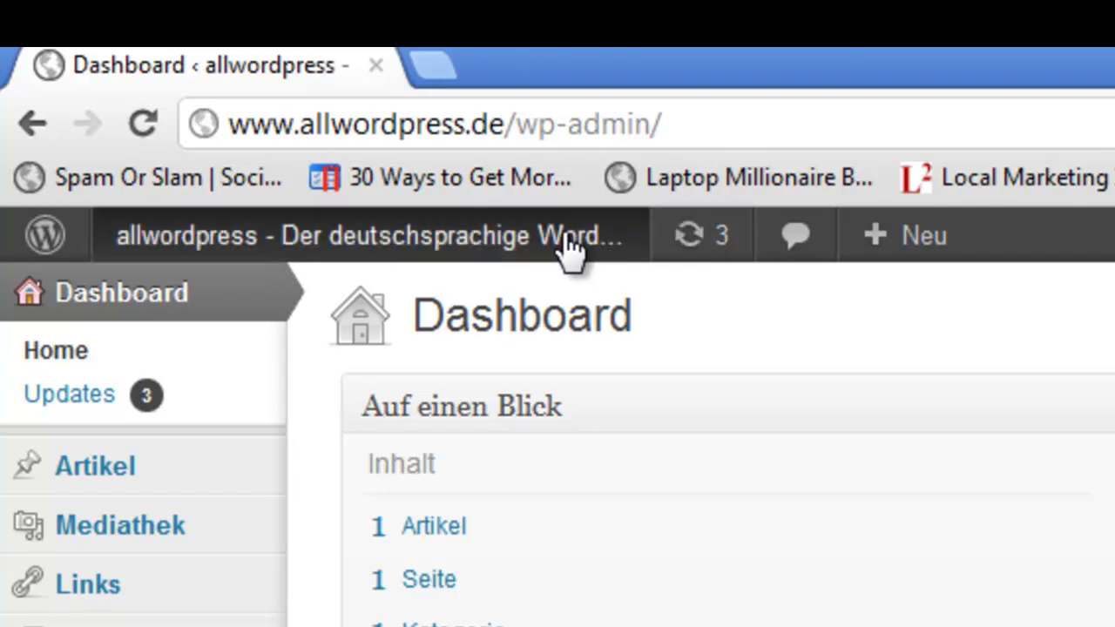
{"action": "mouse_move", "coordinate": [495, 248]}
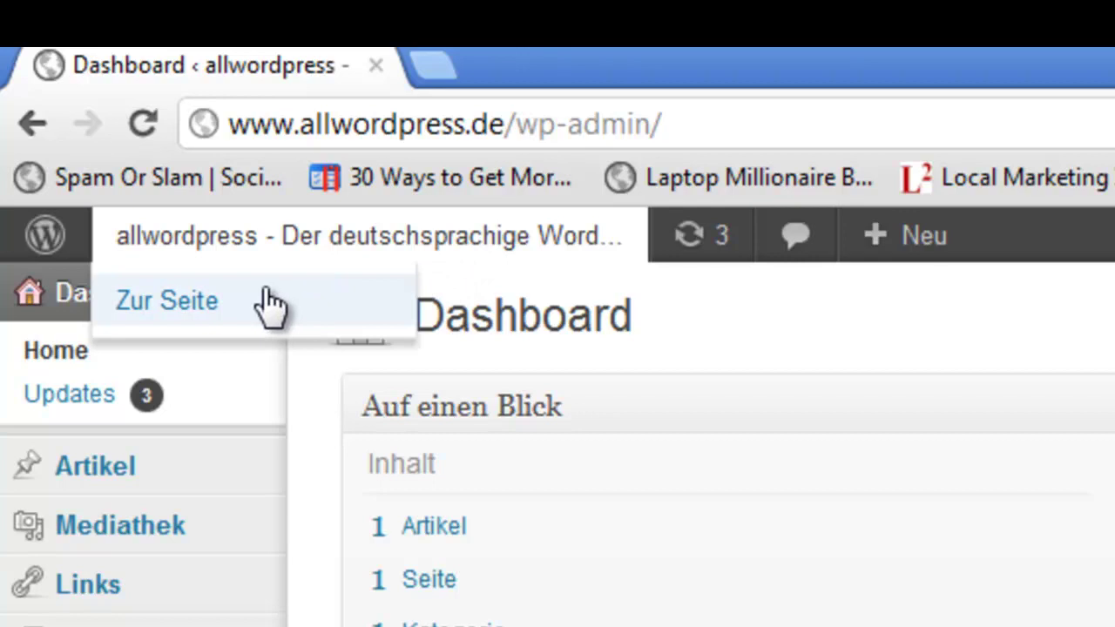
{"action": "mouse_move", "coordinate": [75, 242]}
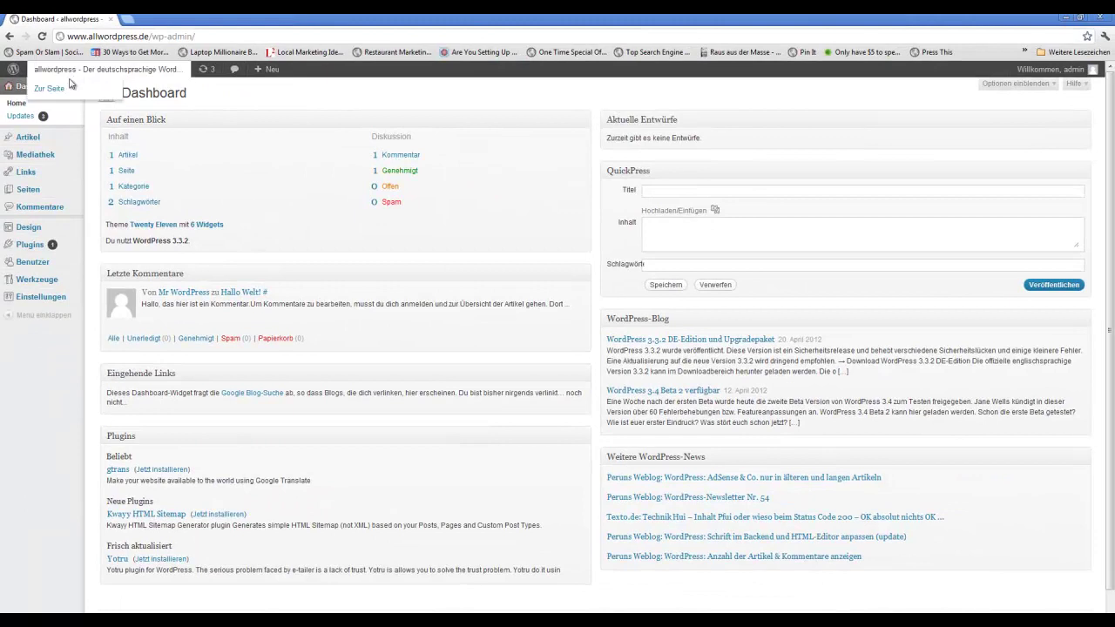
{"action": "left_click", "coordinate": [58, 88]}
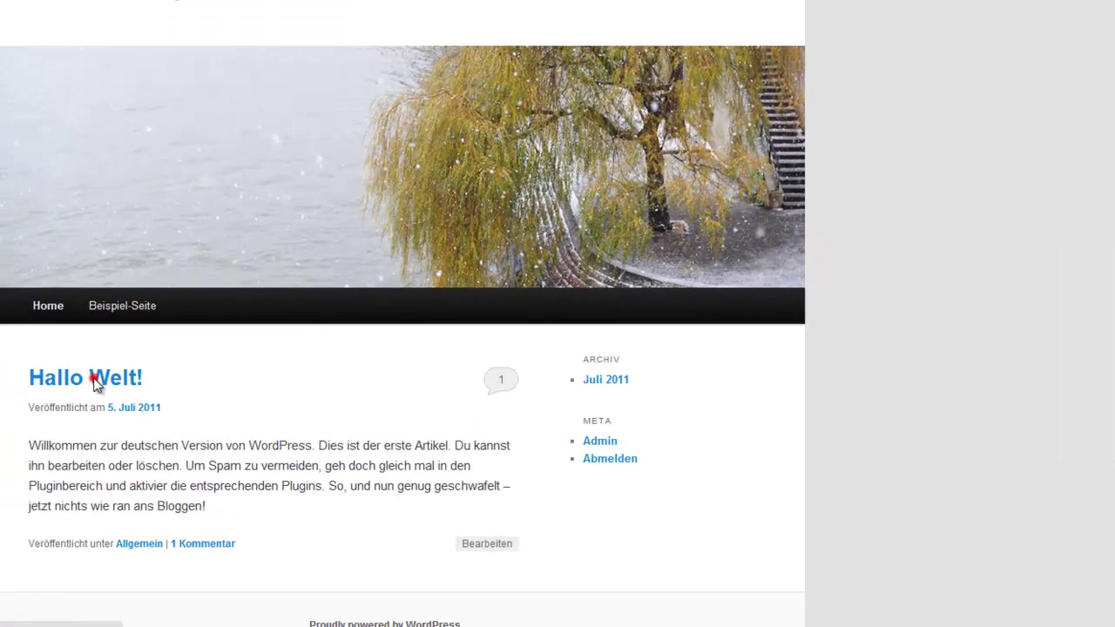
{"action": "left_click", "coordinate": [349, 446]}
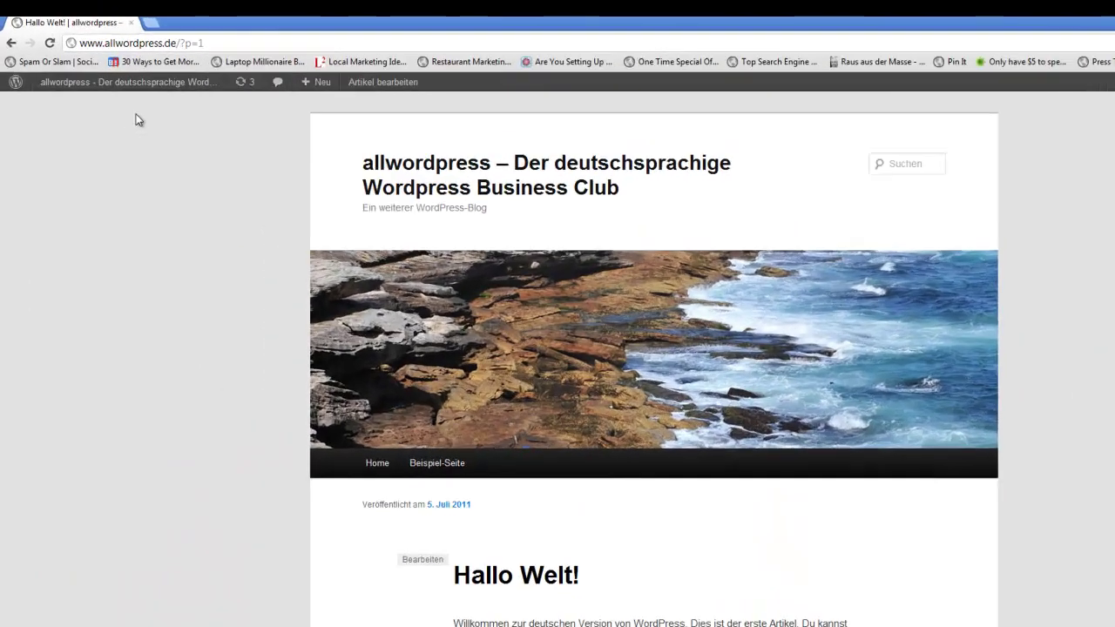
{"action": "mouse_move", "coordinate": [109, 71]}
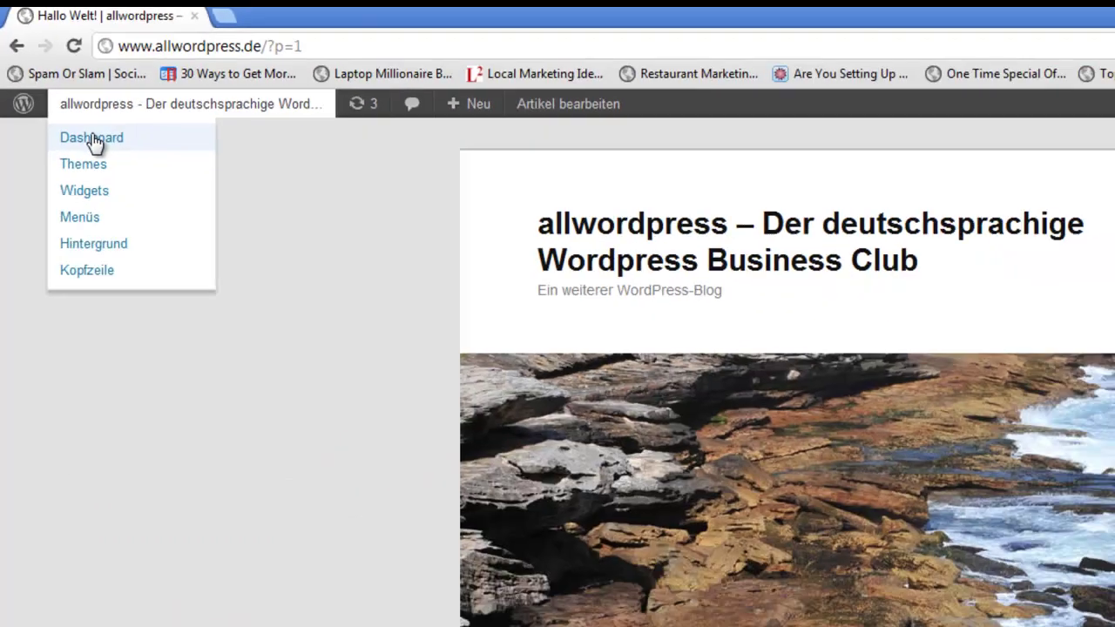
{"action": "left_click", "coordinate": [164, 270]}
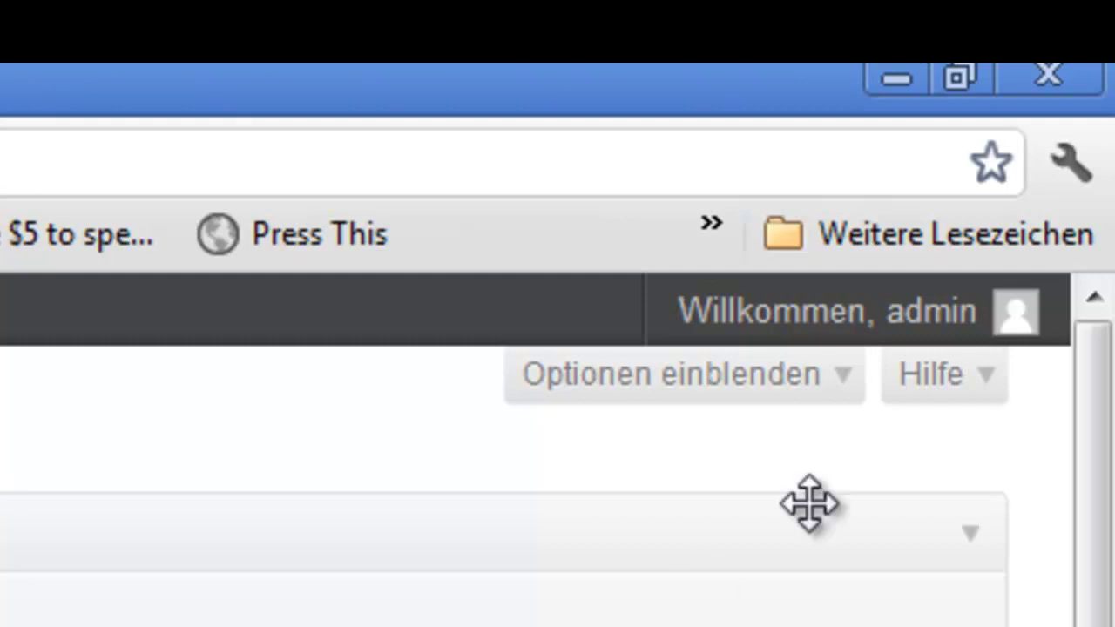
Open the admin user's profile, check the choices for the public name and go back to the dashboard
{"action": "mouse_move", "coordinate": [1008, 304]}
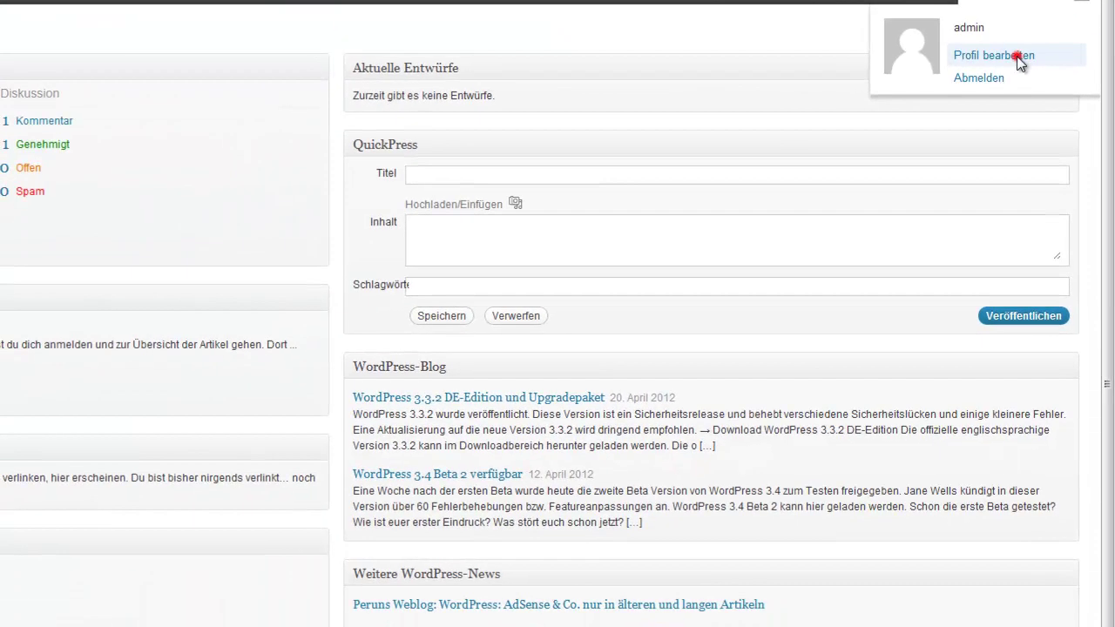
{"action": "left_click", "coordinate": [930, 323]}
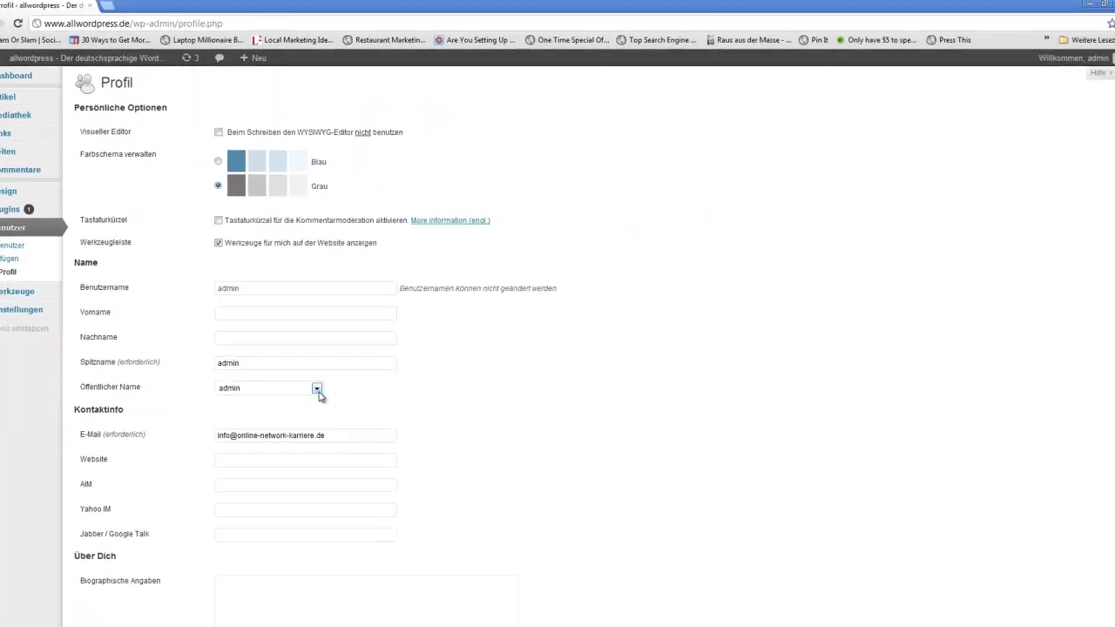
{"action": "left_click", "coordinate": [317, 389]}
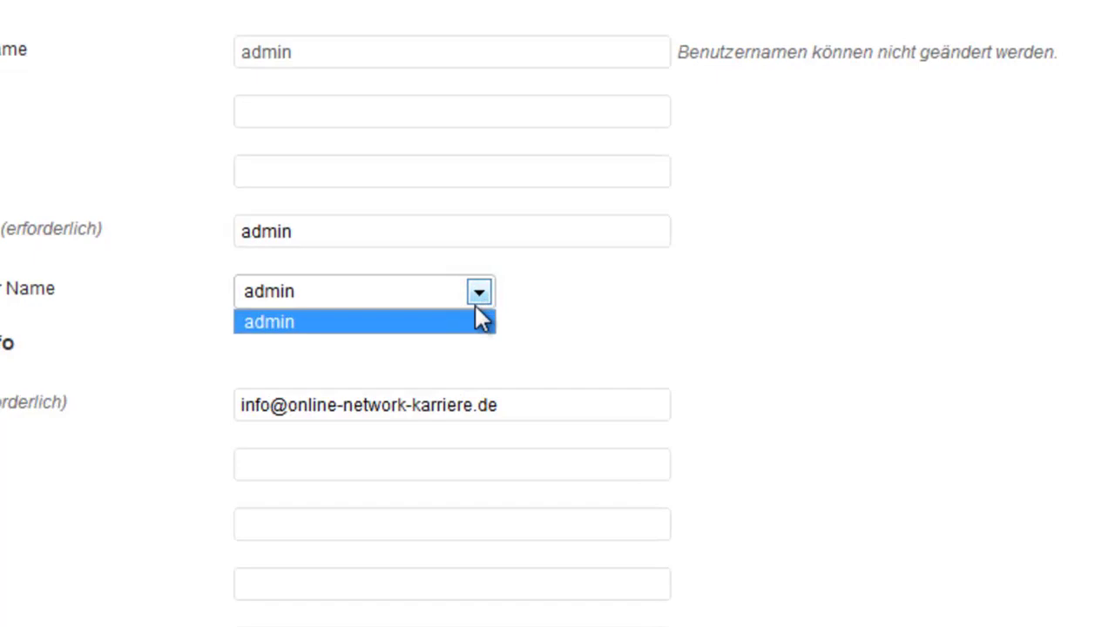
{"action": "left_click", "coordinate": [778, 427]}
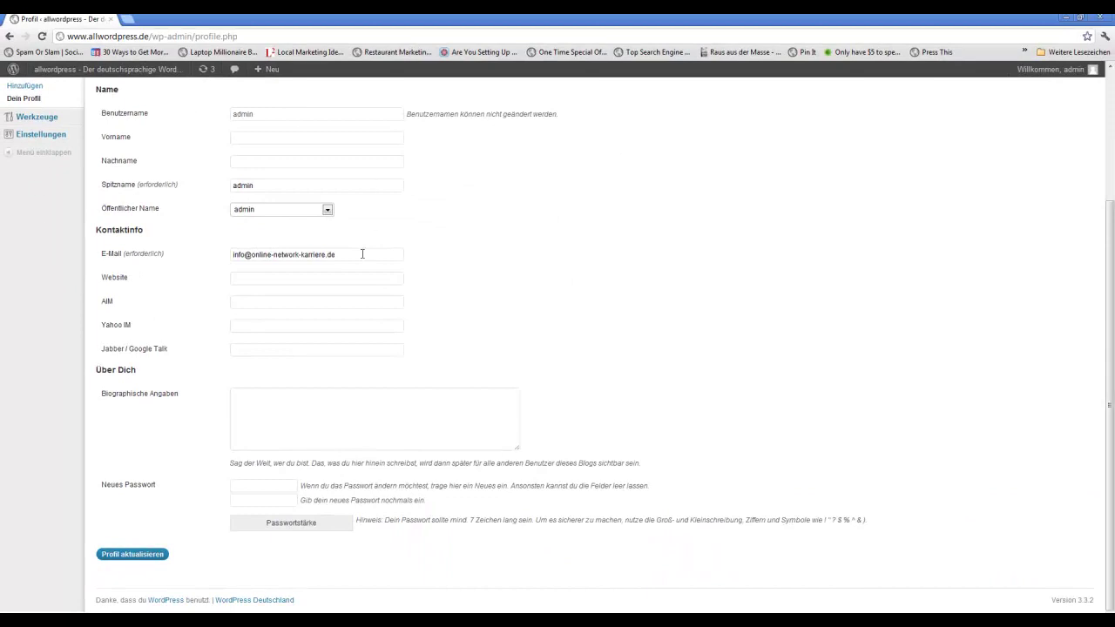
{"action": "scroll", "coordinate": [148, 170], "scroll_direction": "up", "scroll_amount": 2}
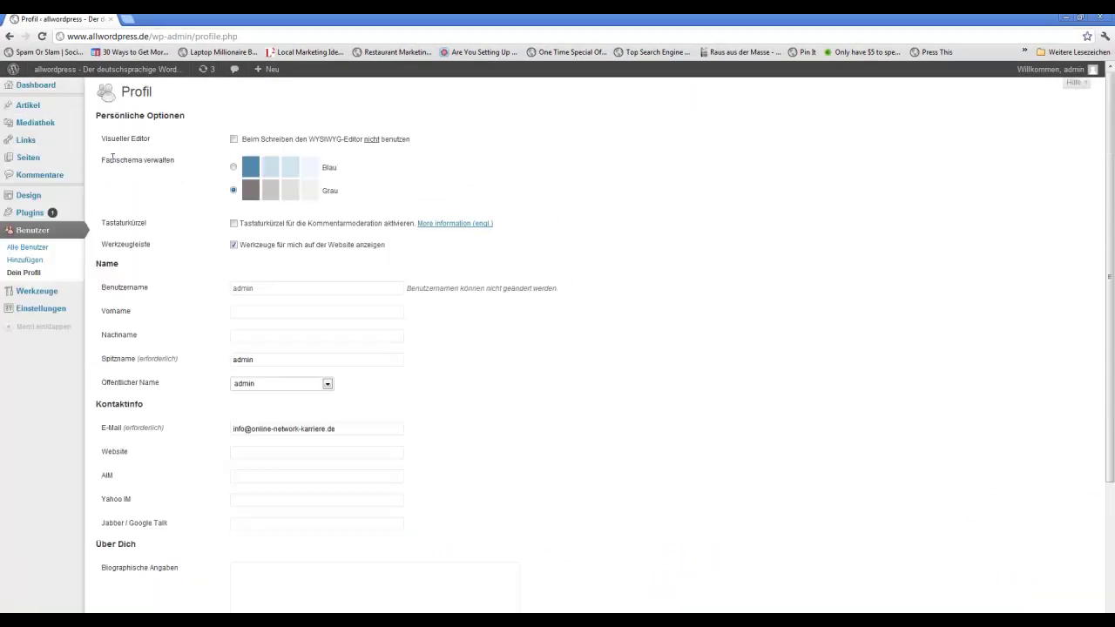
{"action": "left_click", "coordinate": [63, 89]}
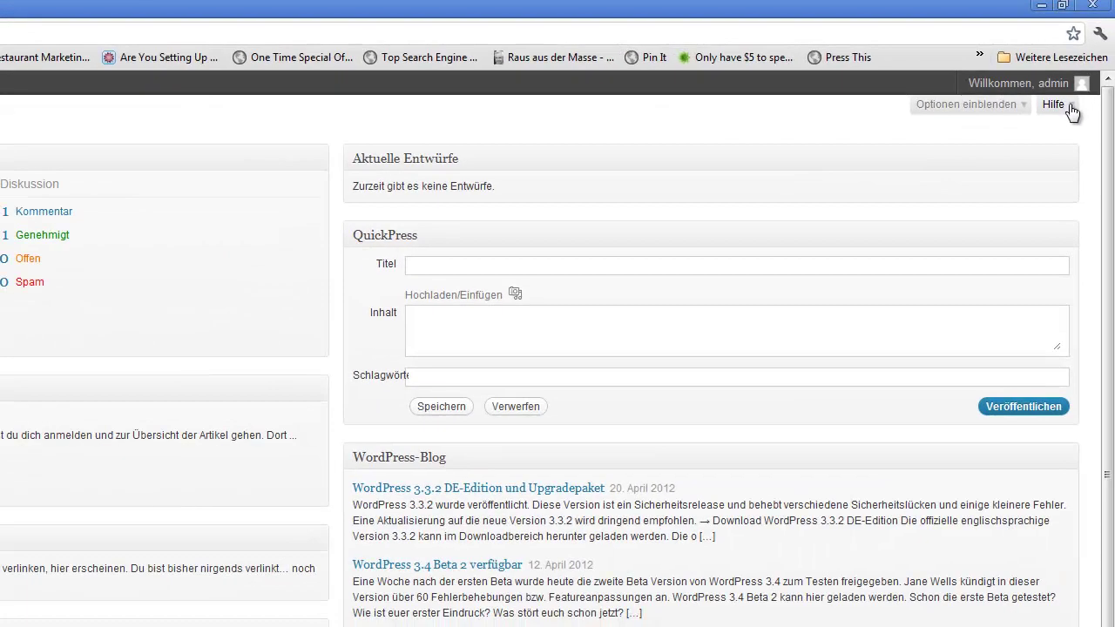
Look through the dashboard help topics Navigation, Layout and Inhalt, and close the help
{"action": "left_click", "coordinate": [969, 297]}
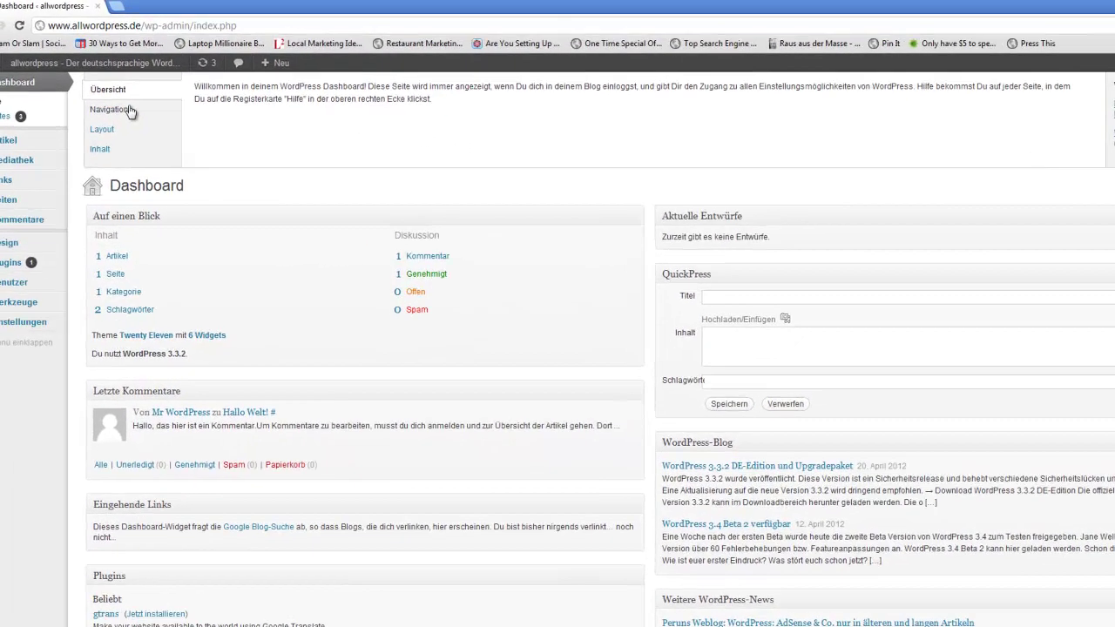
{"action": "left_click", "coordinate": [128, 111]}
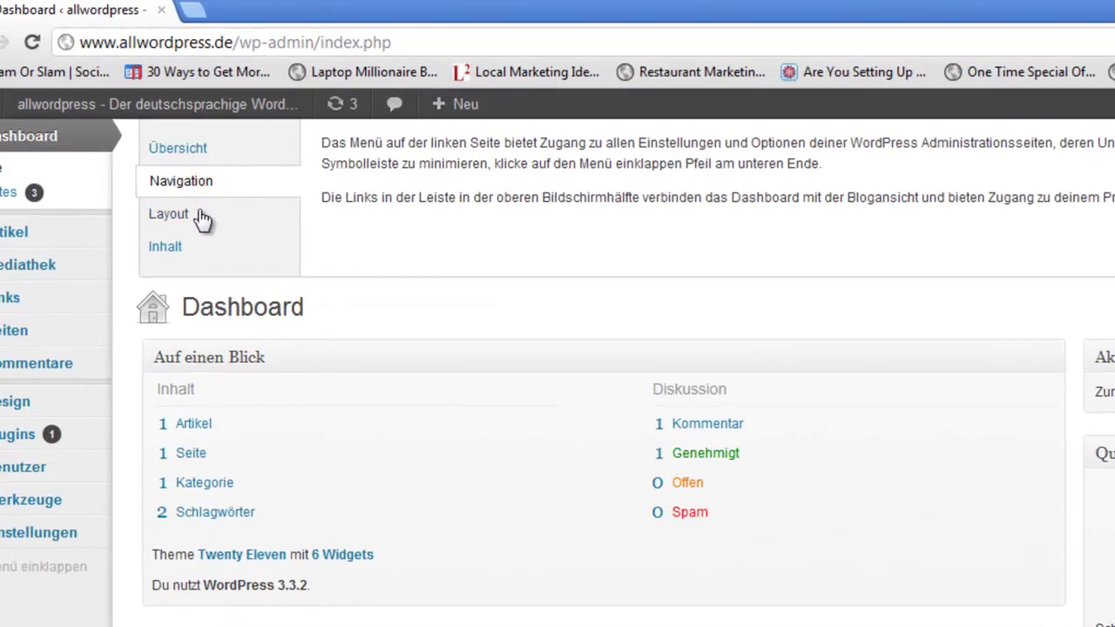
{"action": "left_click", "coordinate": [102, 130]}
{"action": "left_click", "coordinate": [172, 246]}
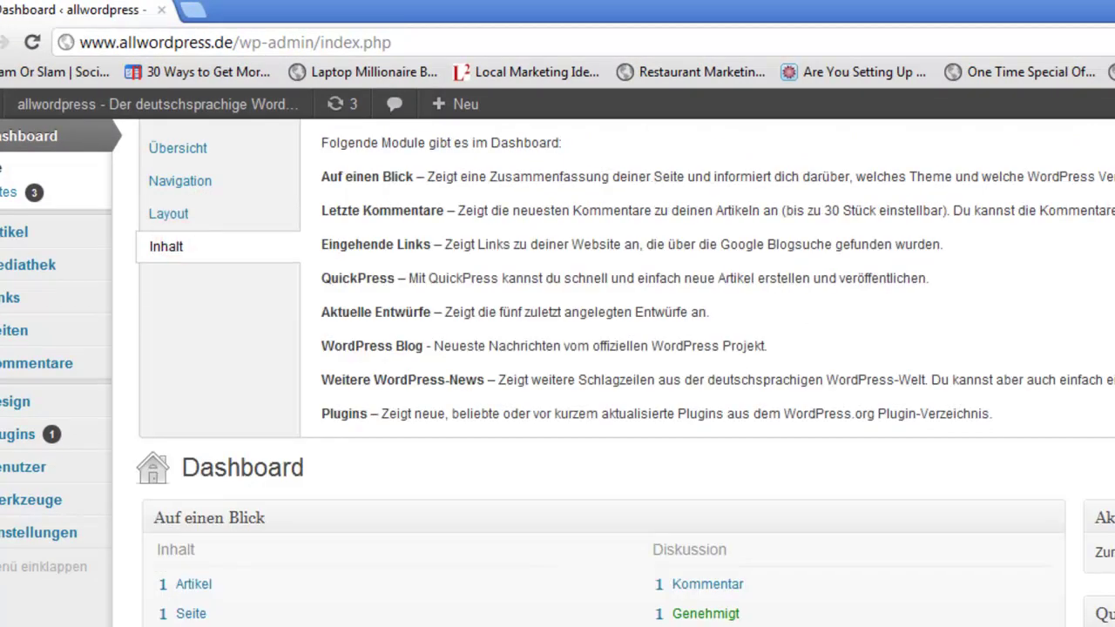
{"action": "left_click", "coordinate": [1073, 82]}
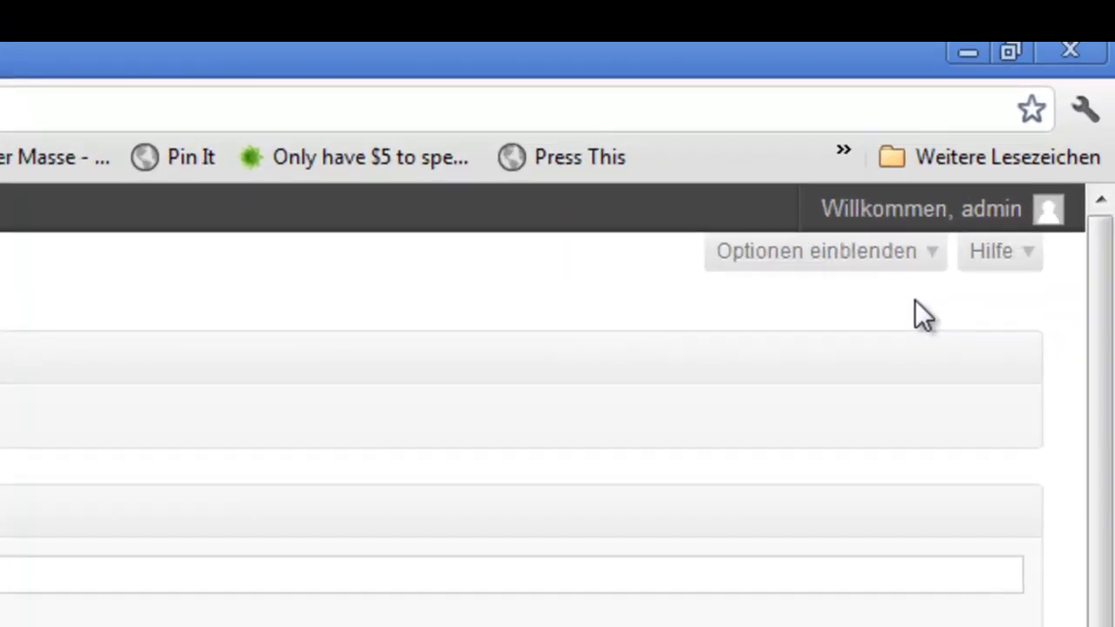
Try a four-column dashboard layout in the screen options, return to two columns and hide the options
{"action": "left_click", "coordinate": [928, 260]}
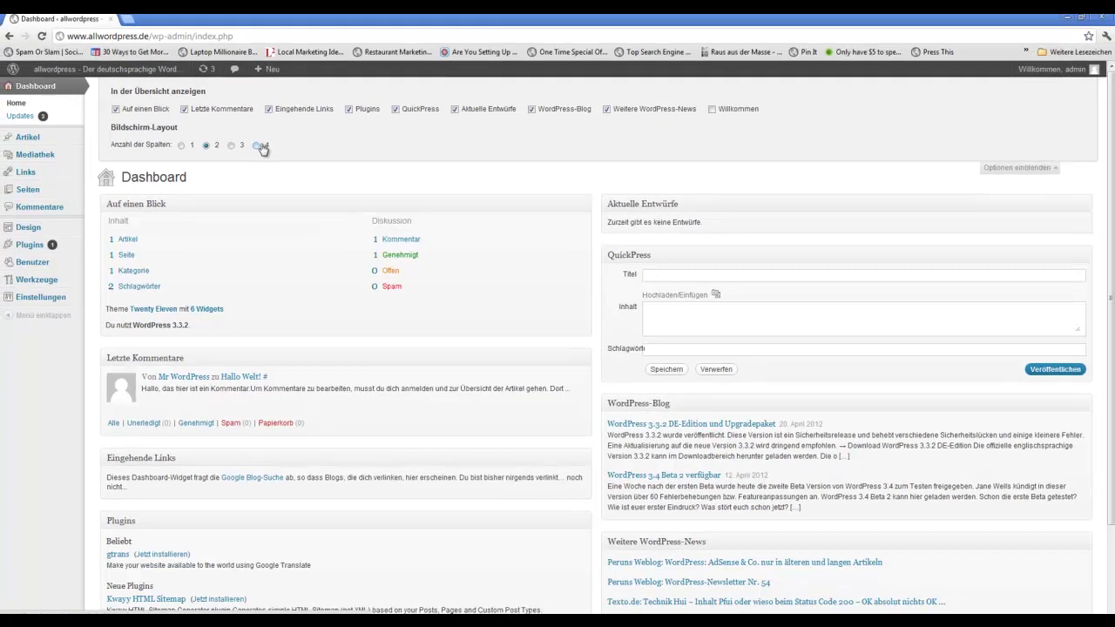
{"action": "left_click", "coordinate": [253, 138]}
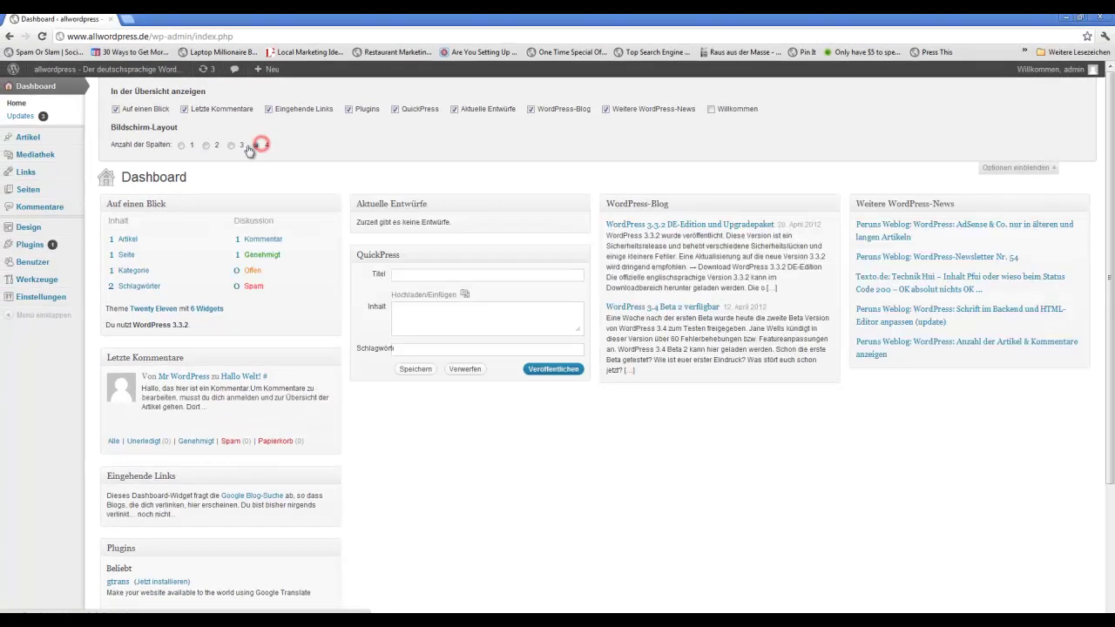
{"action": "left_click", "coordinate": [207, 145]}
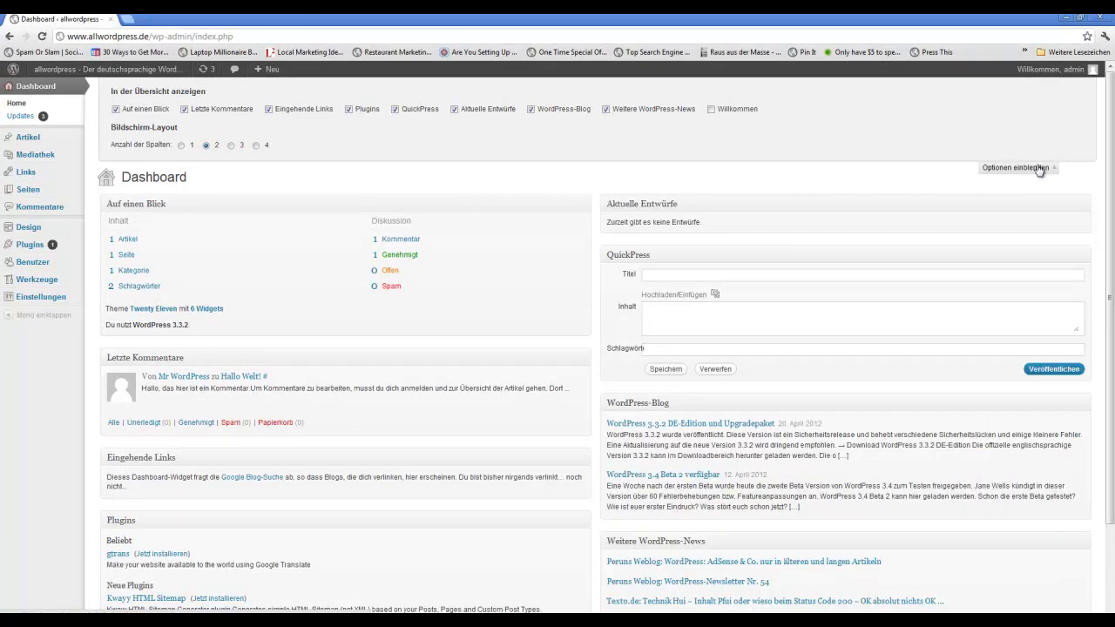
{"action": "left_click", "coordinate": [1038, 168]}
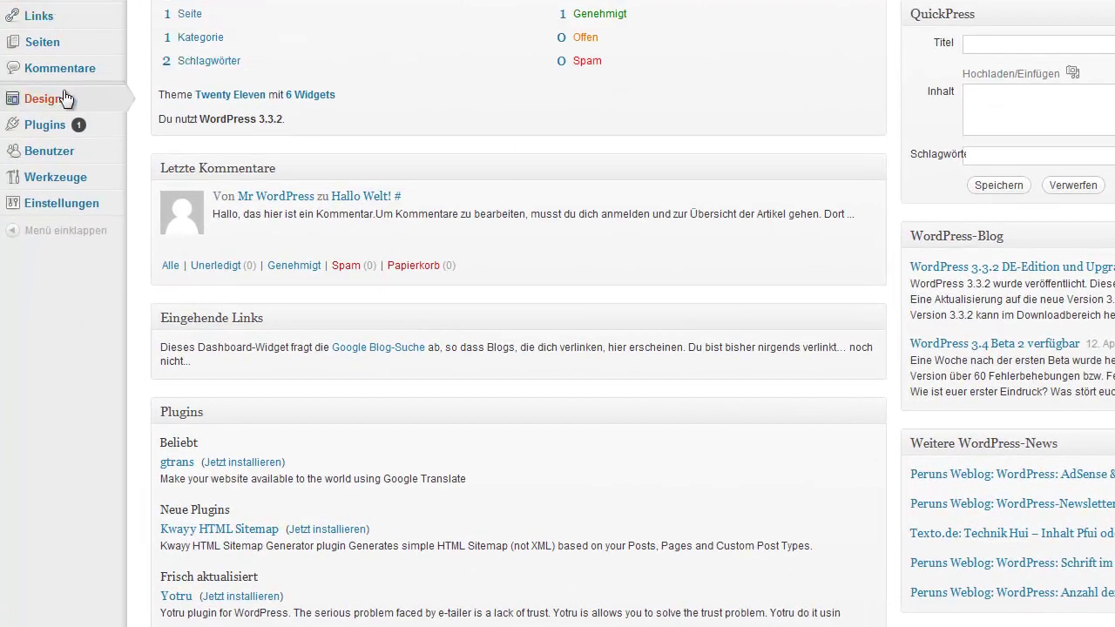
Collapse the admin navigation menu to icons and check the submenus of the collapsed entries
{"action": "mouse_move", "coordinate": [53, 140]}
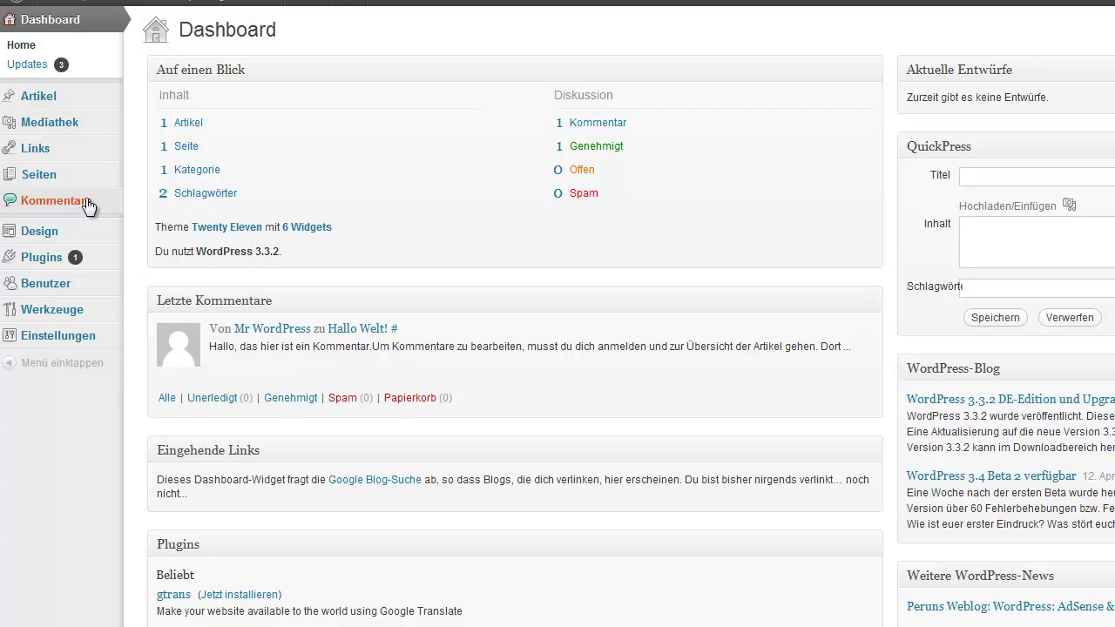
{"action": "mouse_move", "coordinate": [90, 185]}
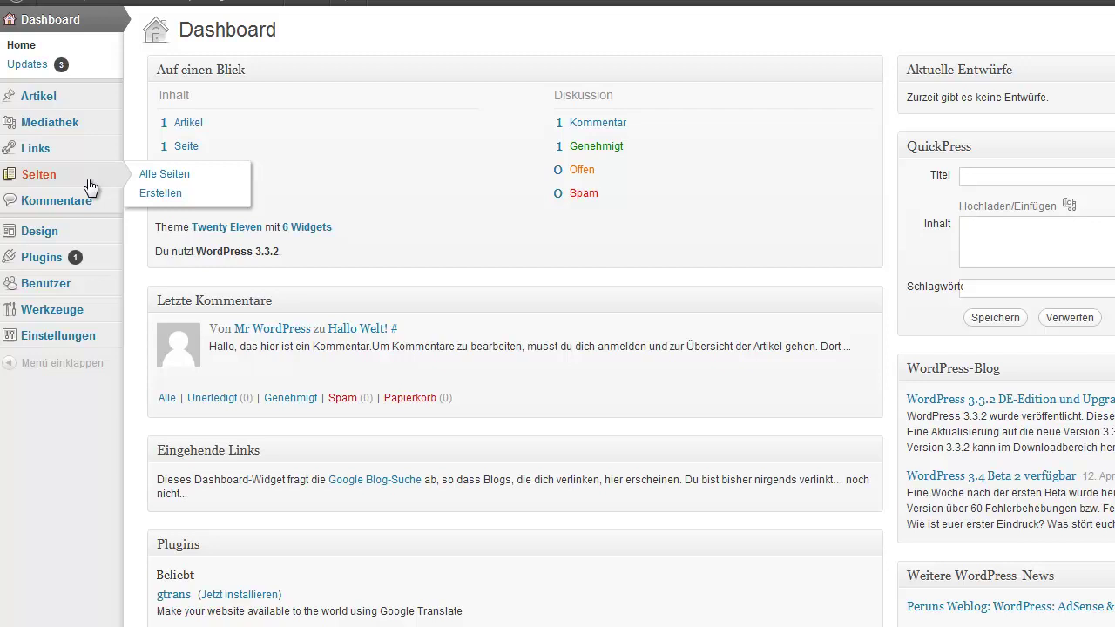
{"action": "left_click", "coordinate": [48, 363]}
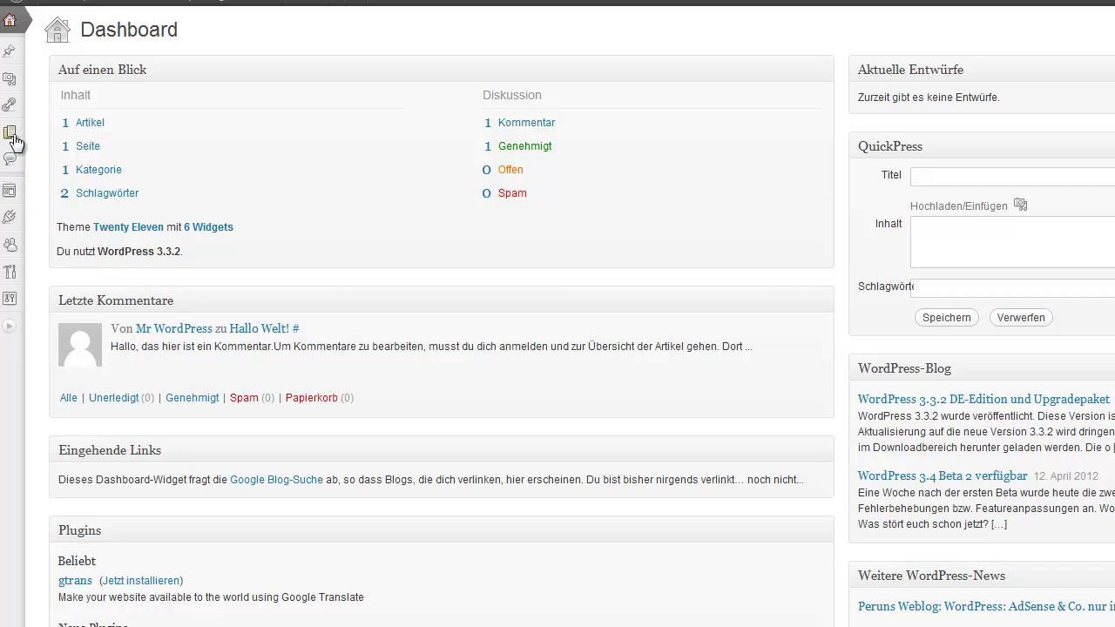
{"action": "mouse_move", "coordinate": [10, 118]}
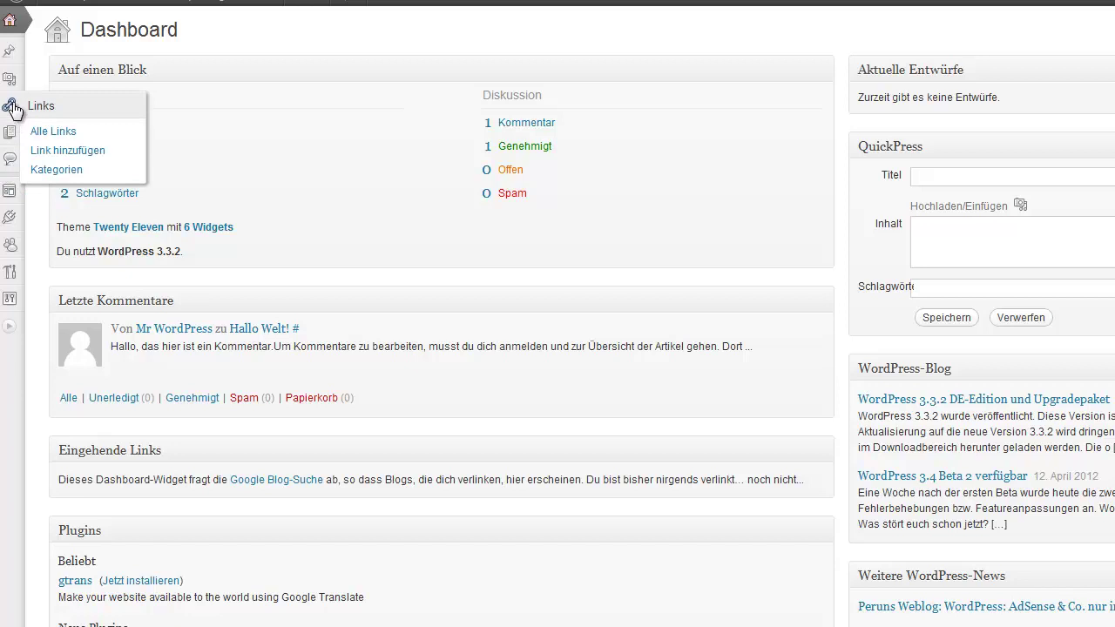
{"action": "mouse_move", "coordinate": [11, 53]}
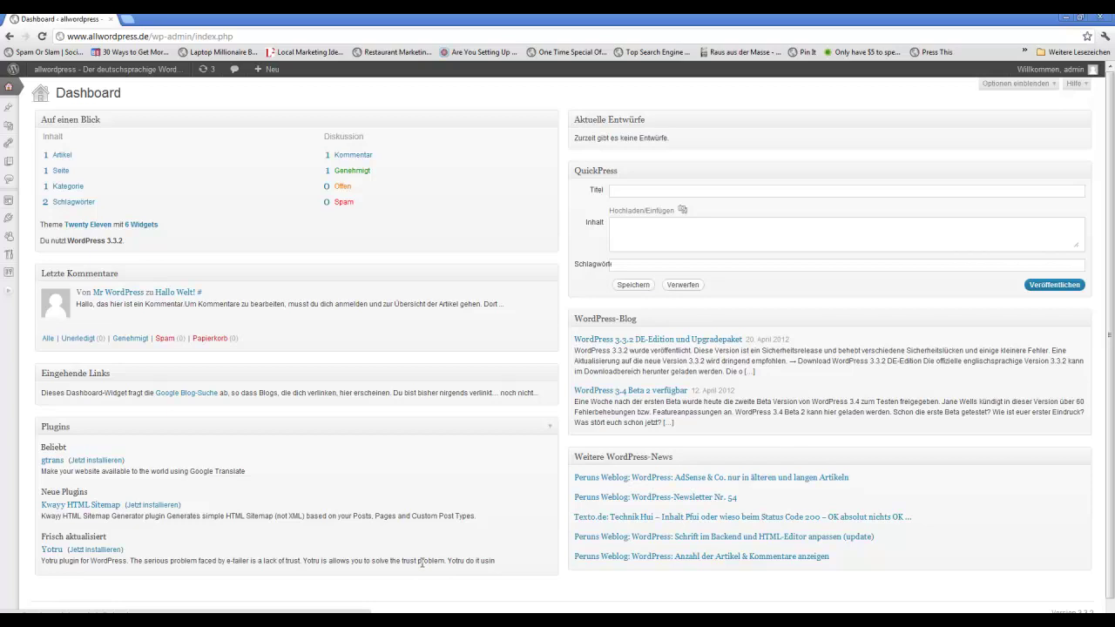
Move the Letzte Kommentare box into the second dashboard column, between WordPress-Blog and Weitere WordPress-News
{"action": "mouse_move", "coordinate": [313, 287]}
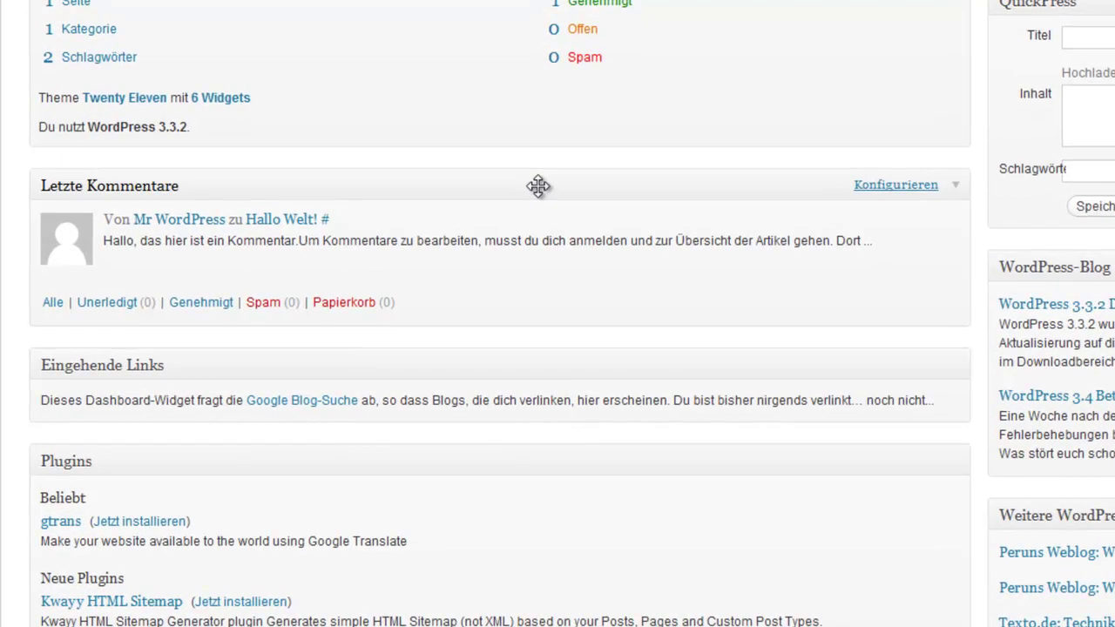
{"action": "left_click", "coordinate": [539, 185]}
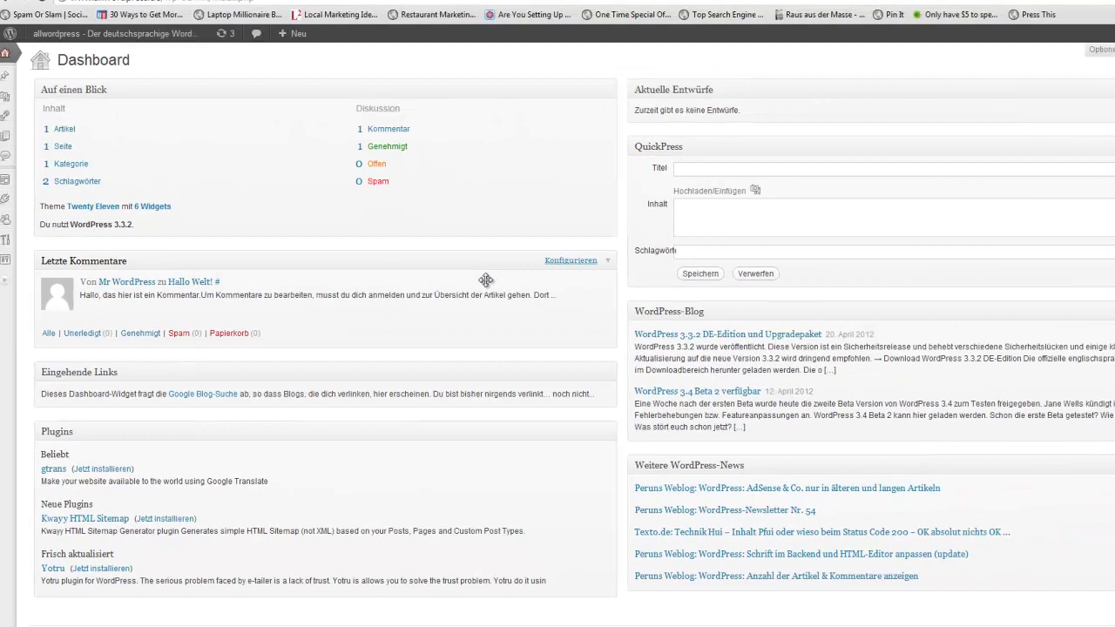
{"action": "left_click_drag", "start_coordinate": [538, 186], "coordinate": [810, 482]}
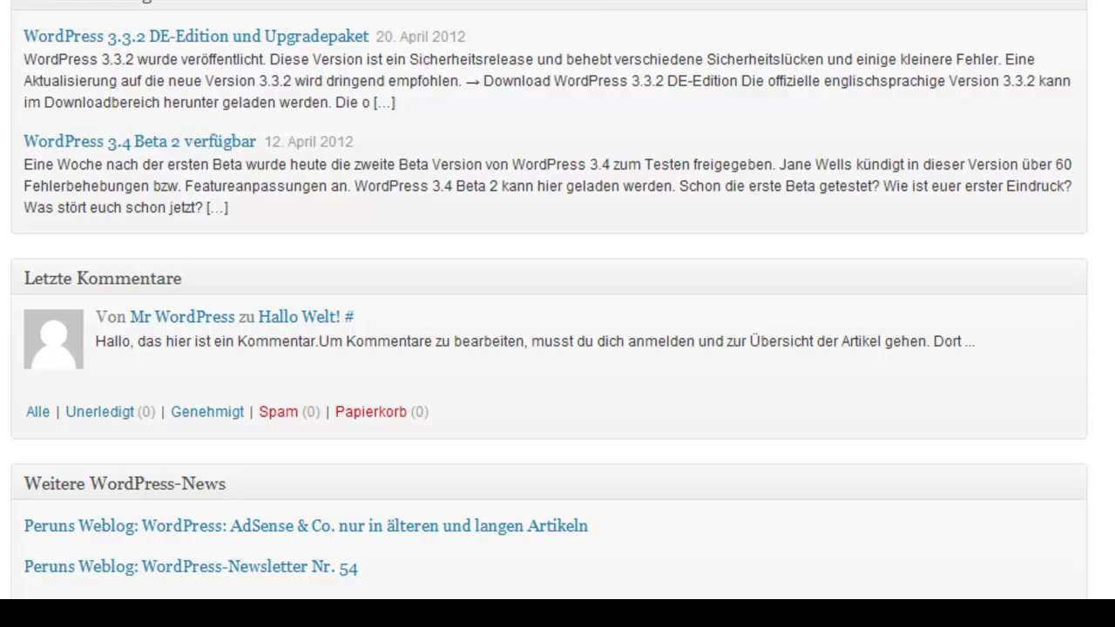
{"action": "mouse_move", "coordinate": [321, 123]}
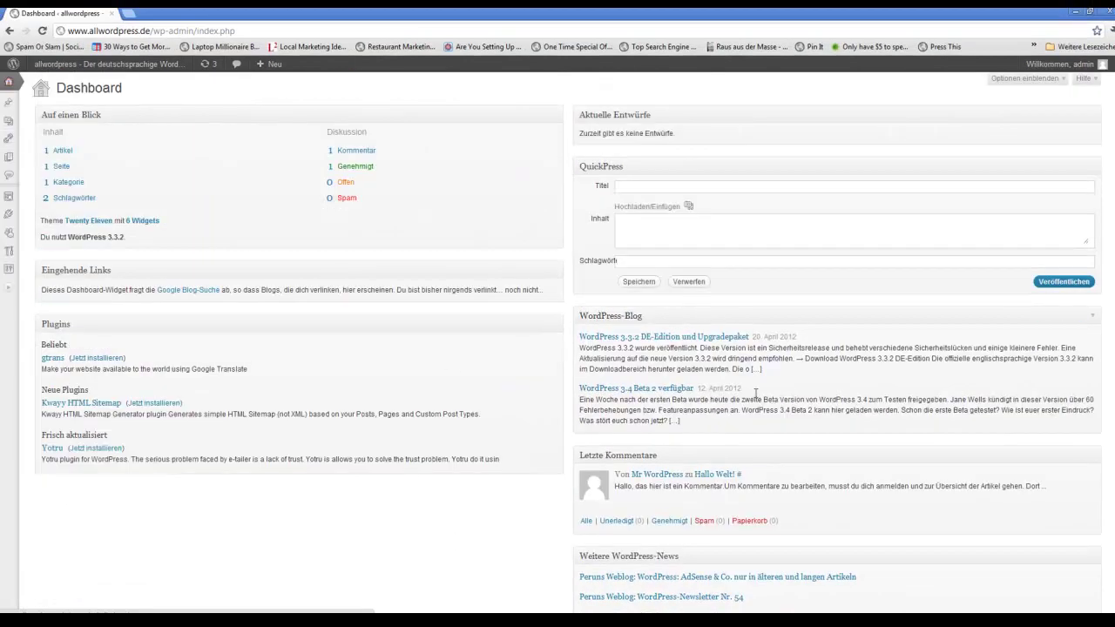
Move the Weitere WordPress-News box above the WordPress-Blog box in the second dashboard column
{"action": "scroll", "coordinate": [760, 368], "scroll_direction": "down", "scroll_amount": 1}
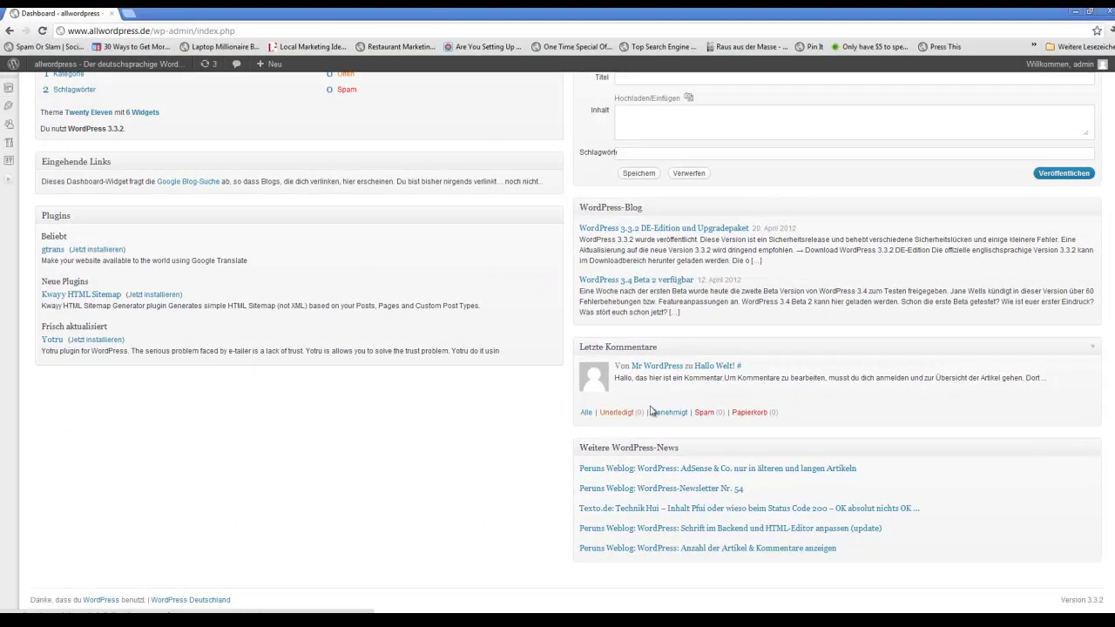
{"action": "mouse_move", "coordinate": [694, 449]}
{"action": "left_mouse_down"}
{"action": "mouse_move", "coordinate": [695, 258]}
{"action": "mouse_move", "coordinate": [769, 291]}
{"action": "left_mouse_up"}
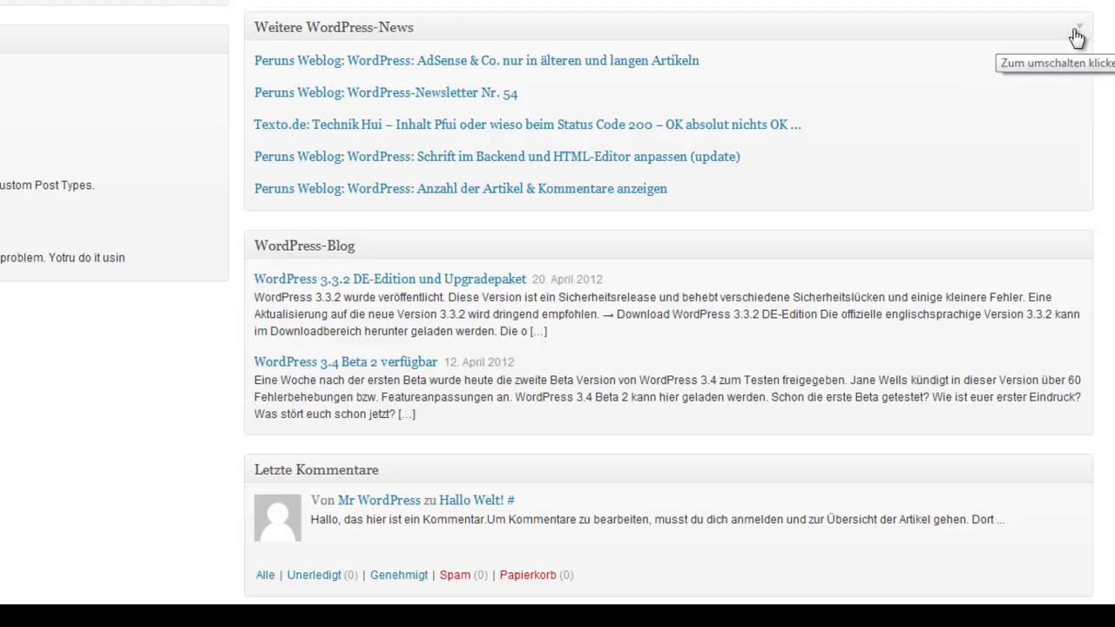
Configure the Weitere WordPress-News box with the feed URL htttp://online-gruender.com and the title Socialmedia News, and submit the settings
{"action": "mouse_move", "coordinate": [1023, 37]}
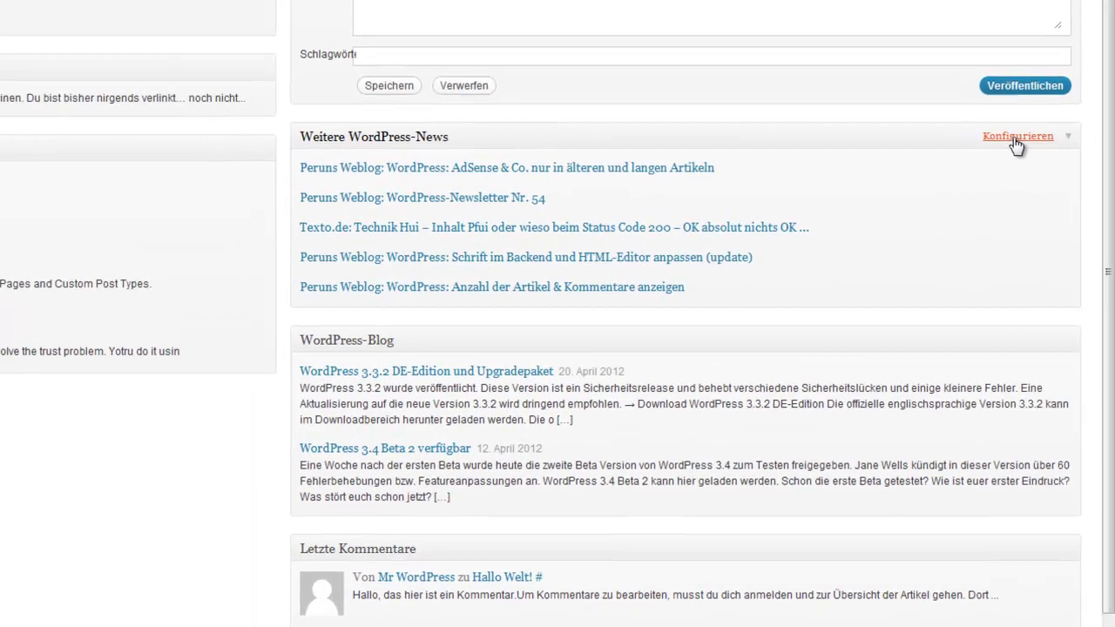
{"action": "left_click", "coordinate": [1024, 28]}
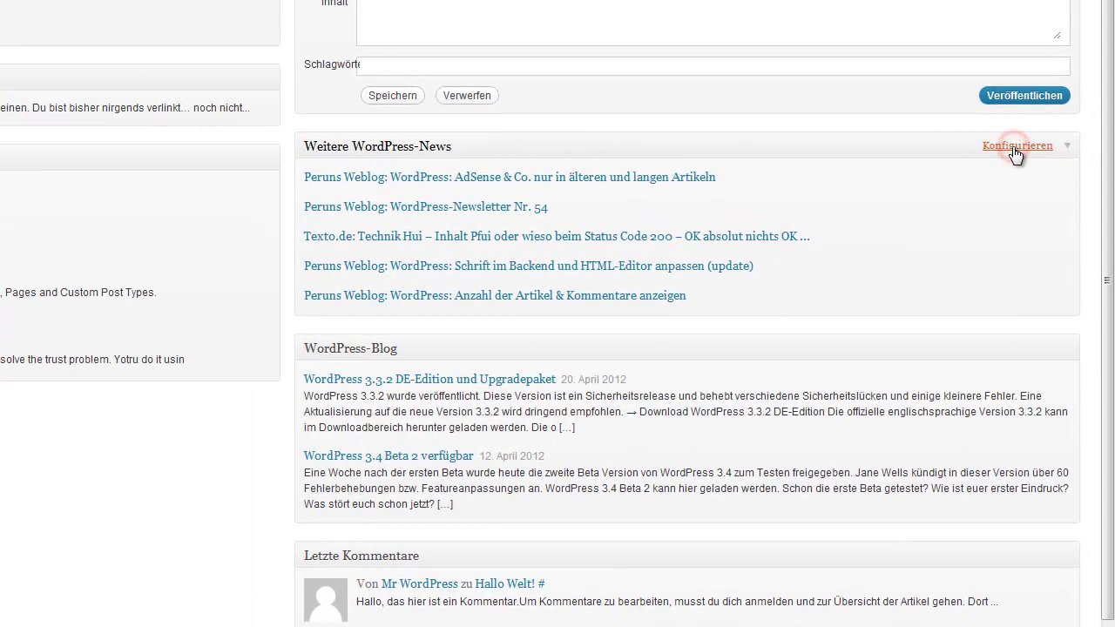
{"action": "scroll", "coordinate": [802, 231], "scroll_direction": "up", "scroll_amount": 3}
{"action": "left_click_drag", "start_coordinate": [635, 286], "coordinate": [278, 284]}
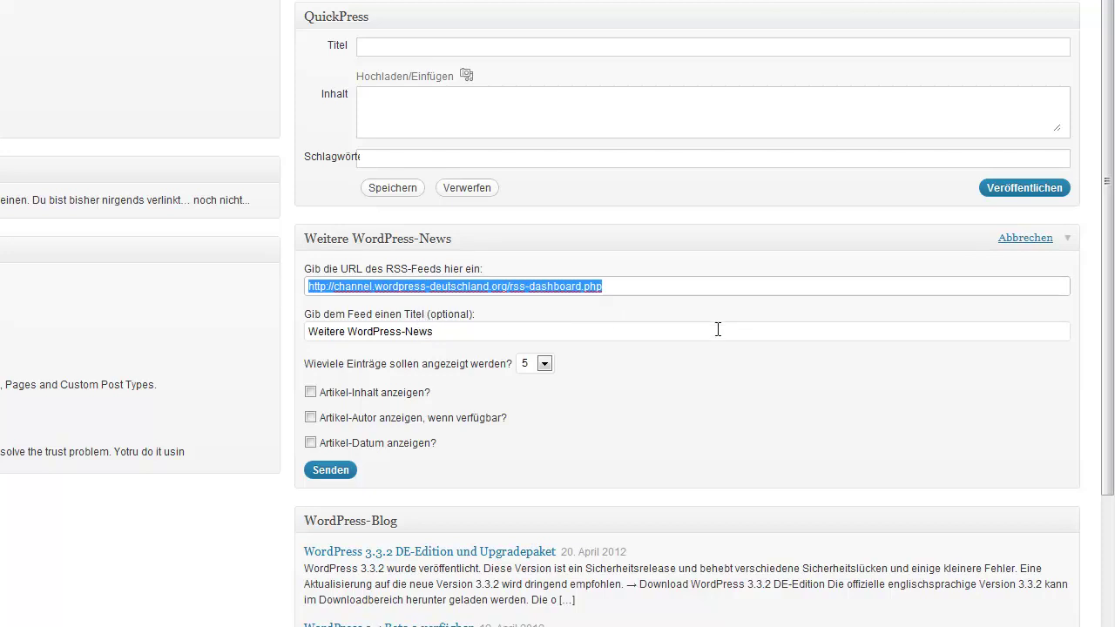
{"action": "type", "text": "h"}
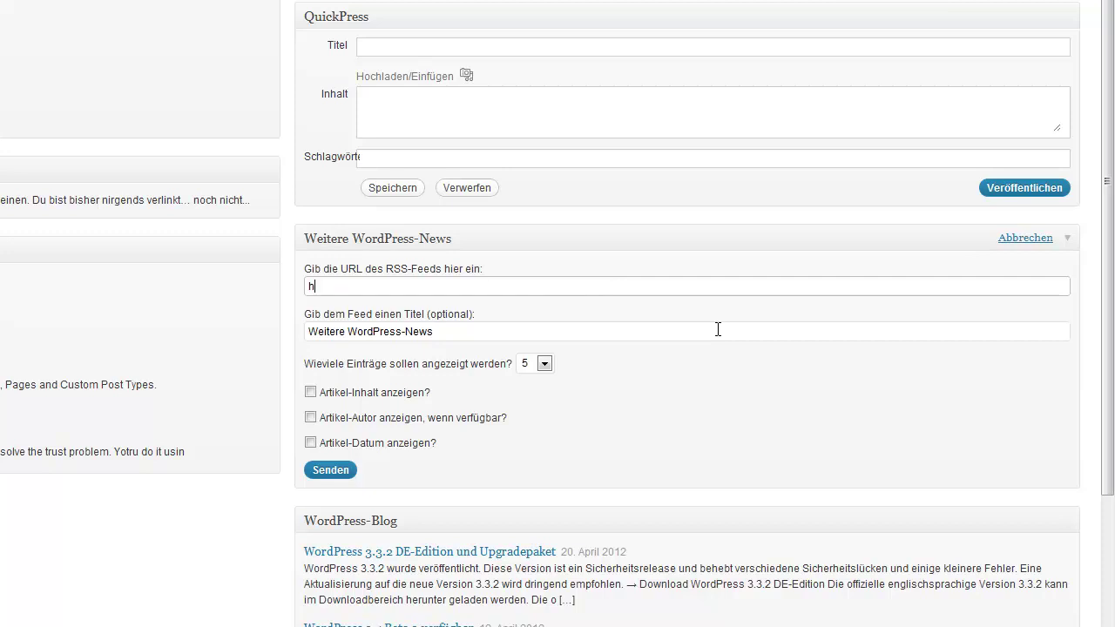
{"action": "type", "text": "tttp://online-gruender.co"}
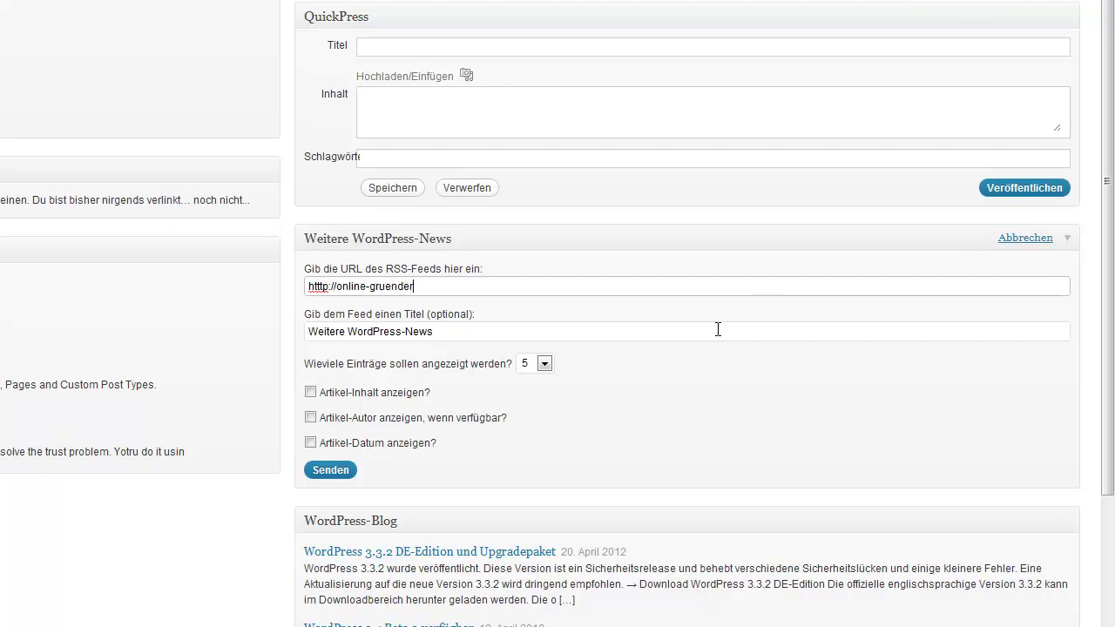
{"action": "type", "text": "m"}
{"action": "left_click_drag", "start_coordinate": [455, 328], "coordinate": [310, 346]}
{"action": "type", "text": "Socialmedia News"}
{"action": "left_click", "coordinate": [325, 471]}
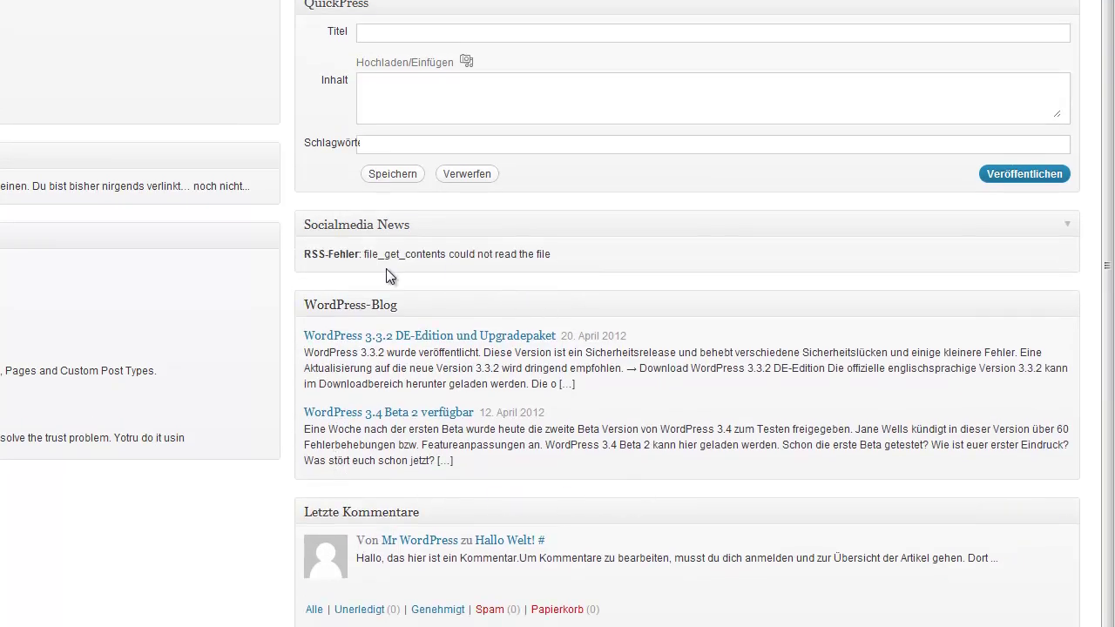
{"action": "left_click", "coordinate": [1019, 225]}
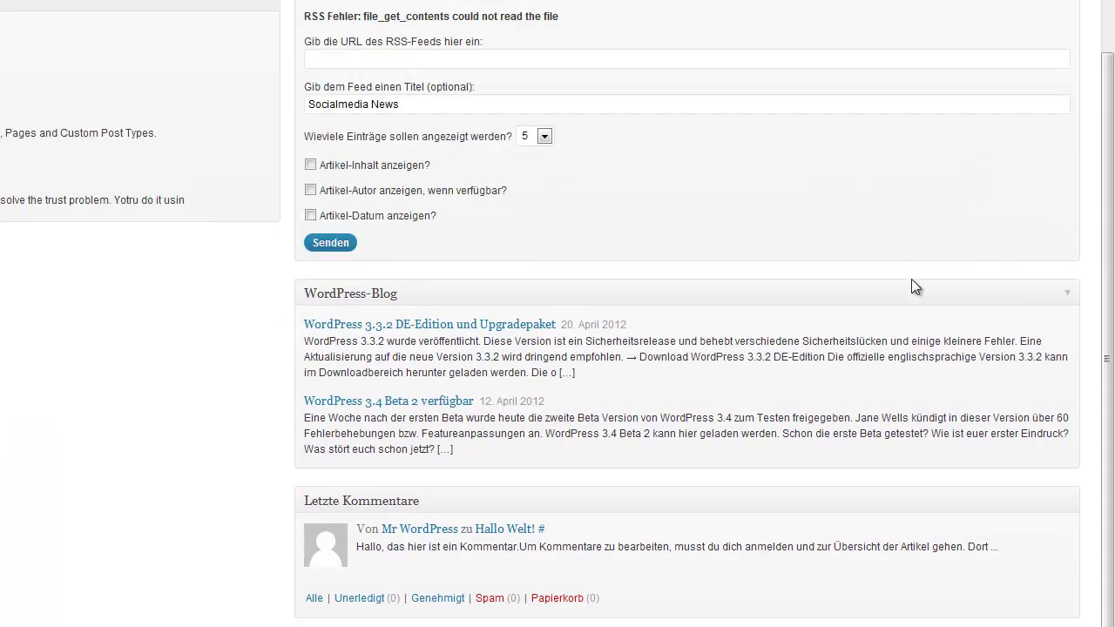
{"action": "left_click", "coordinate": [443, 58]}
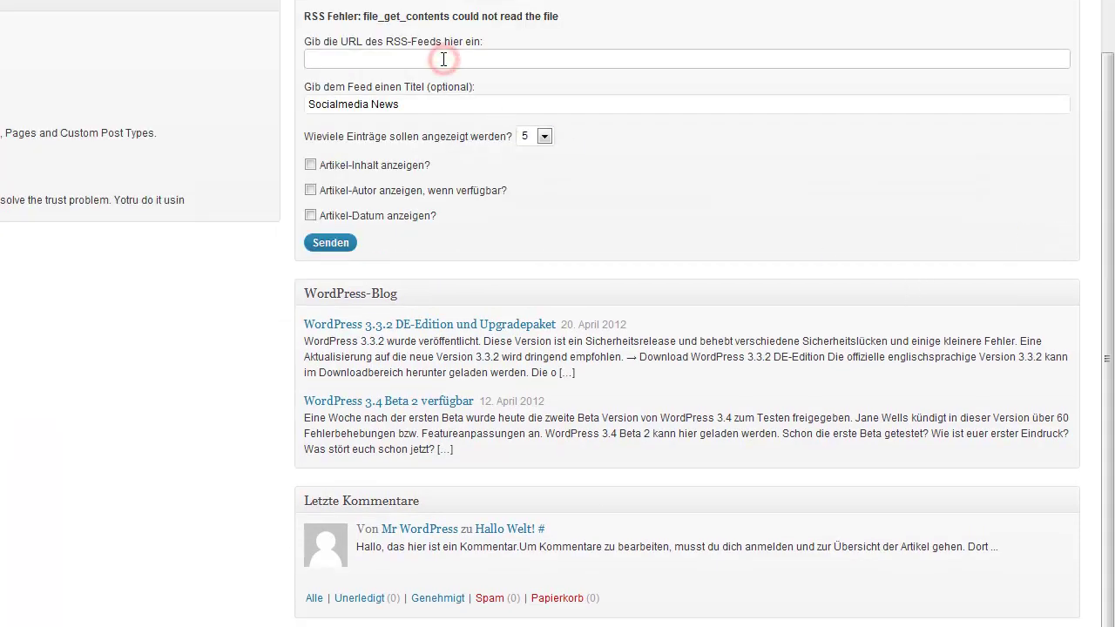
{"action": "type", "text": "htt"}
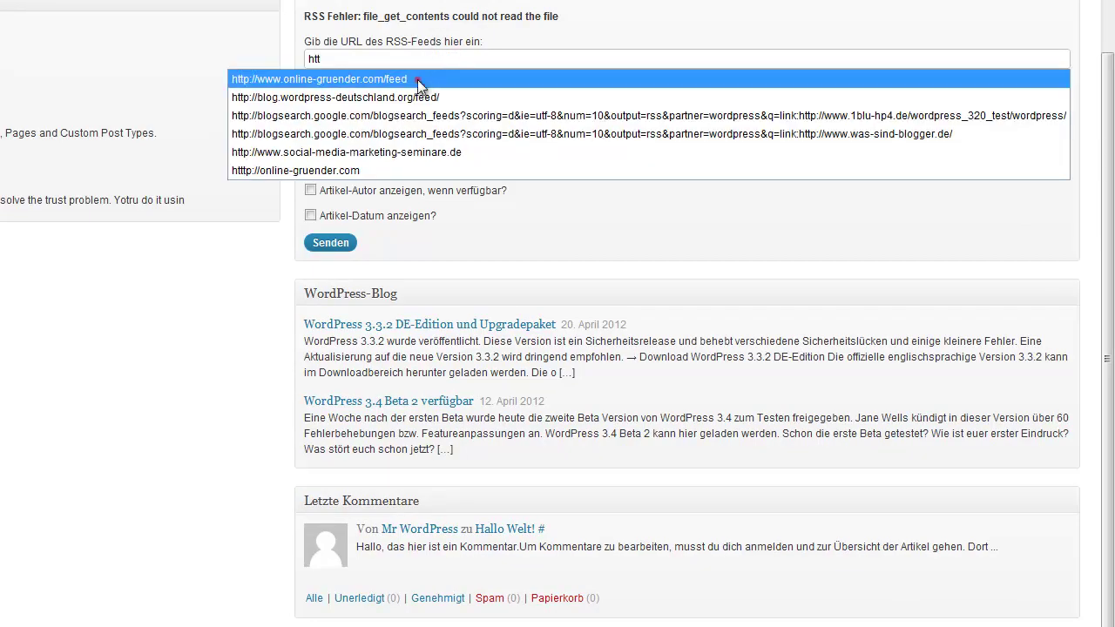
{"action": "left_click", "coordinate": [417, 79]}
{"action": "left_click_drag", "start_coordinate": [461, 59], "coordinate": [510, 57]}
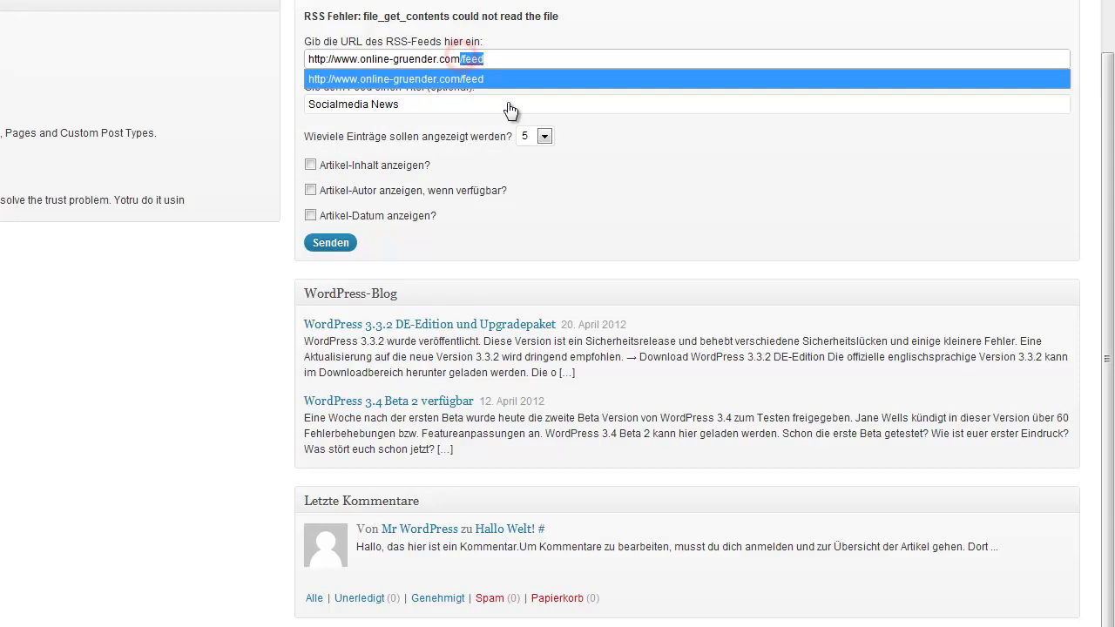
{"action": "left_click", "coordinate": [683, 219]}
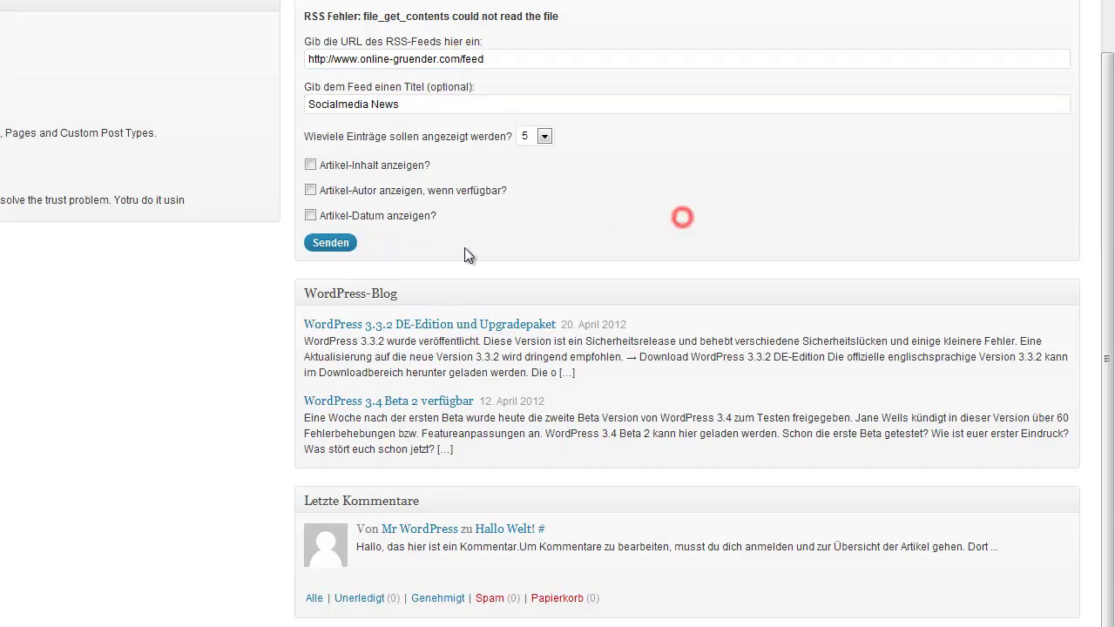
{"action": "left_click", "coordinate": [311, 166]}
{"action": "left_click", "coordinate": [331, 243]}
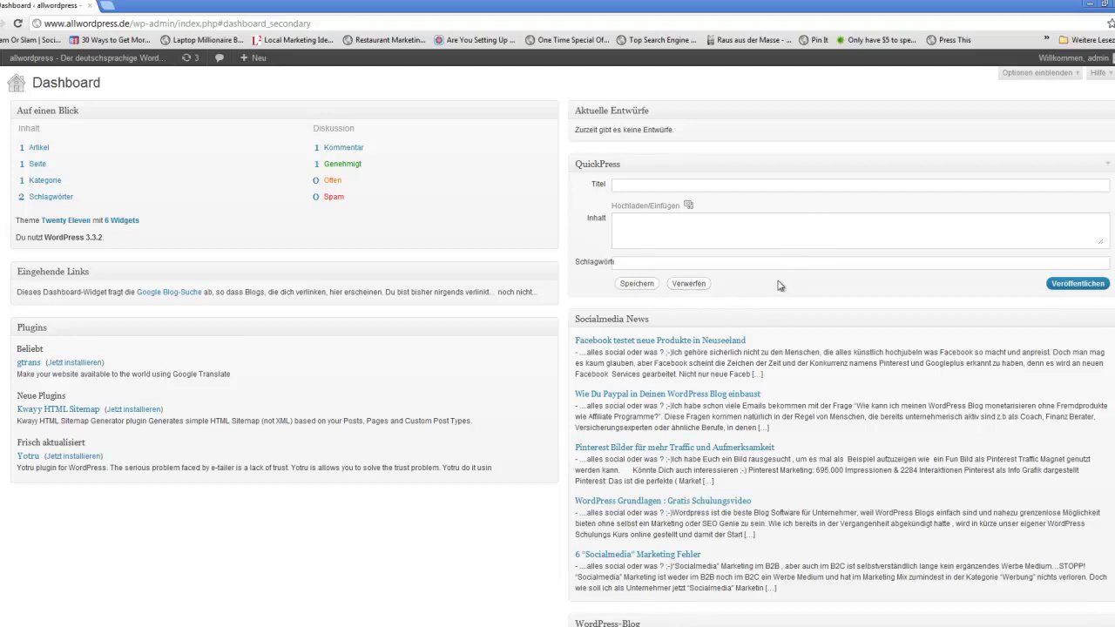
View the QuickPress media upload dialog, and save a QuickPress draft with the tags "tags, news"
{"action": "left_click", "coordinate": [692, 206]}
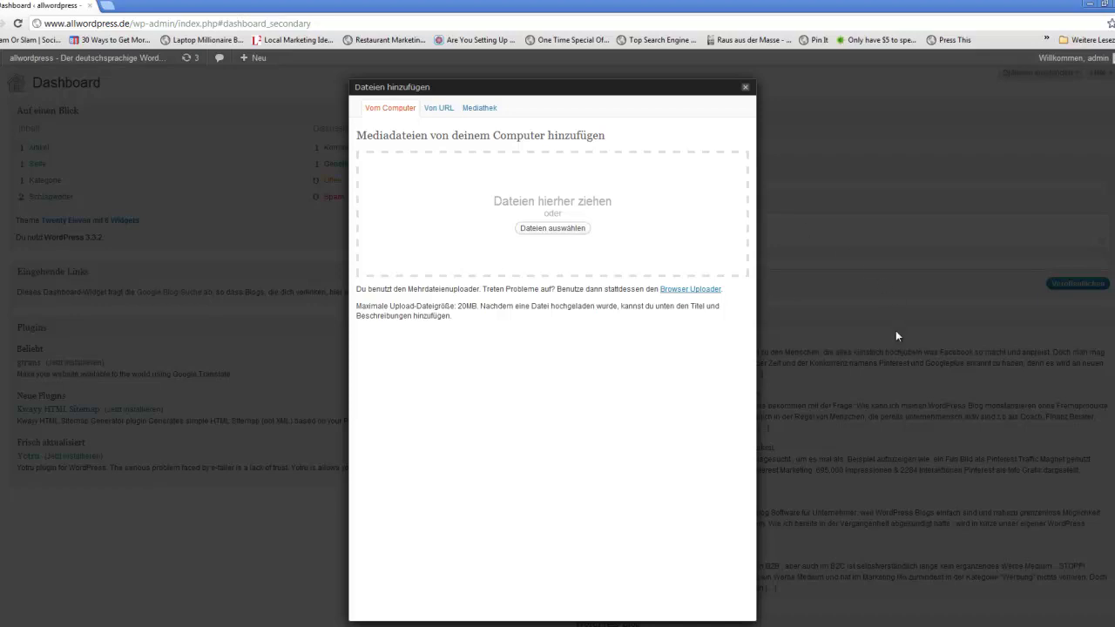
{"action": "left_click", "coordinate": [861, 301]}
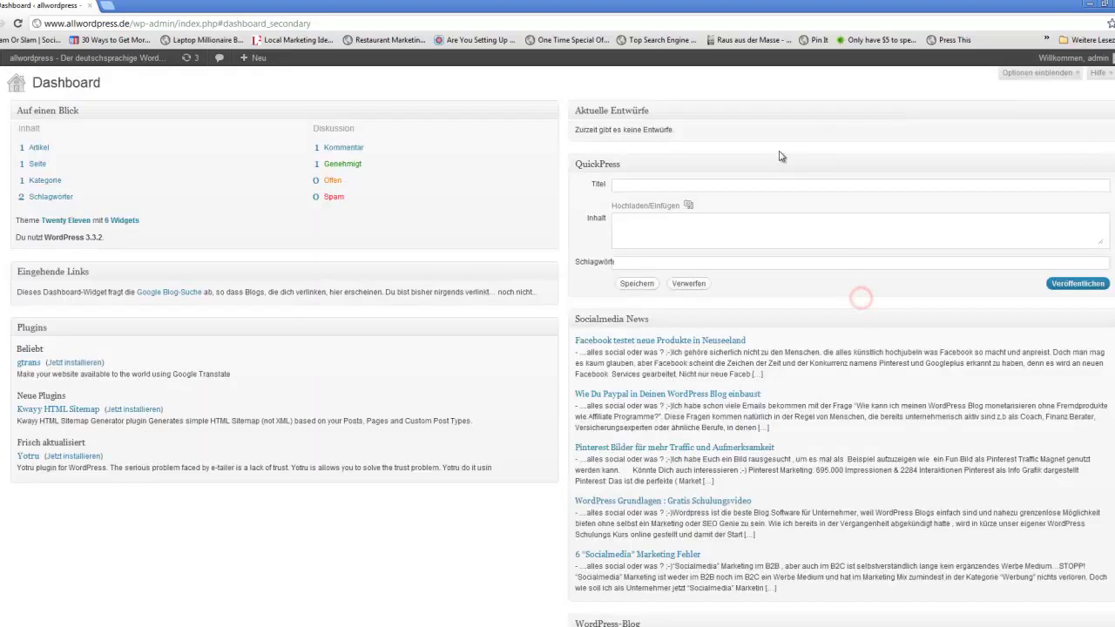
{"action": "left_click", "coordinate": [655, 262]}
{"action": "type", "text": "tags, news"}
{"action": "key", "text": "Return"}
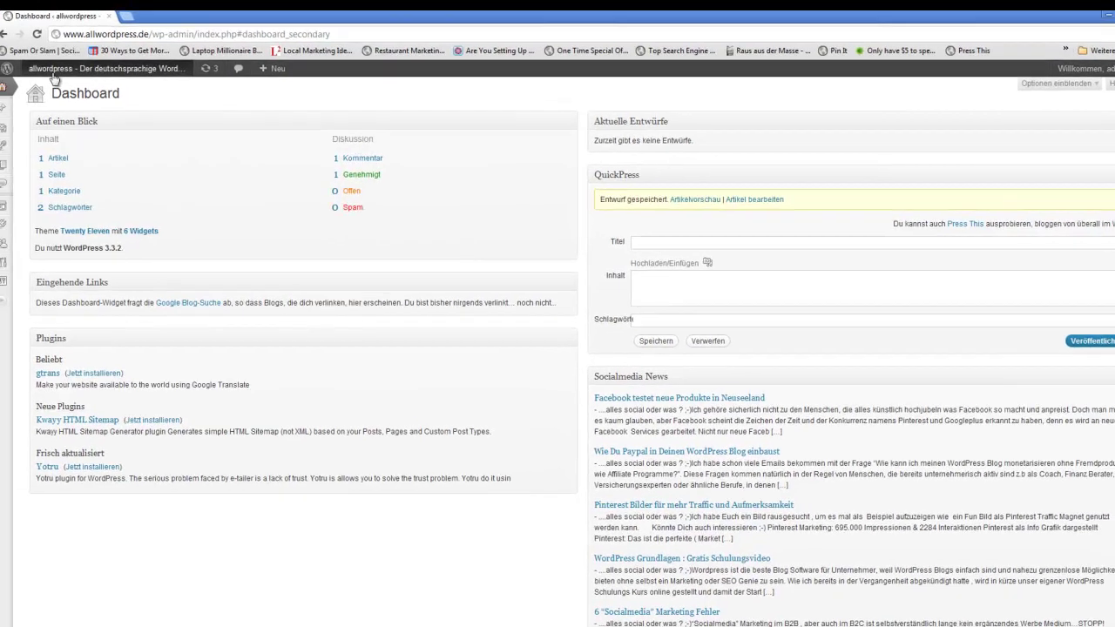
Visit the public site from the dashboard and look over its home page
{"action": "mouse_move", "coordinate": [28, 72]}
{"action": "left_click", "coordinate": [50, 92]}
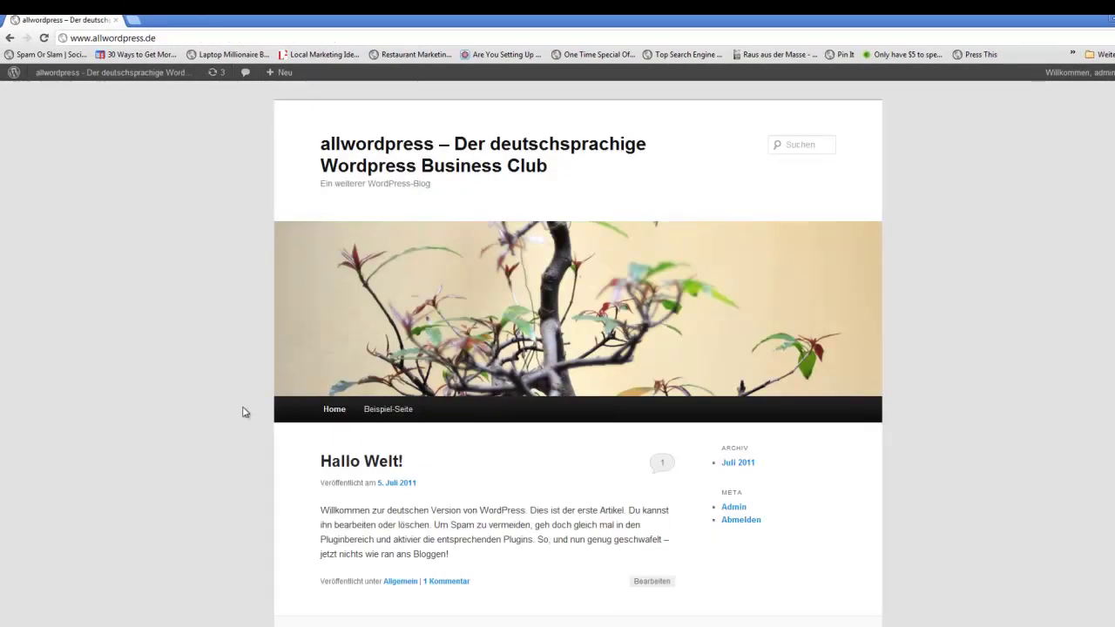
{"action": "scroll", "coordinate": [250, 443], "scroll_direction": "down", "scroll_amount": 1}
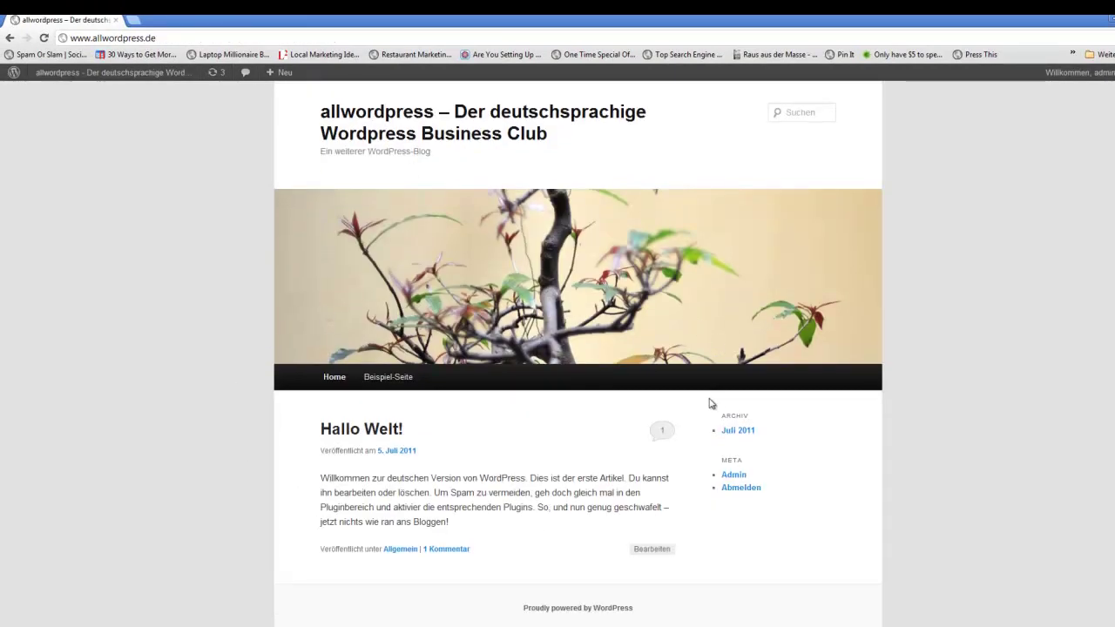